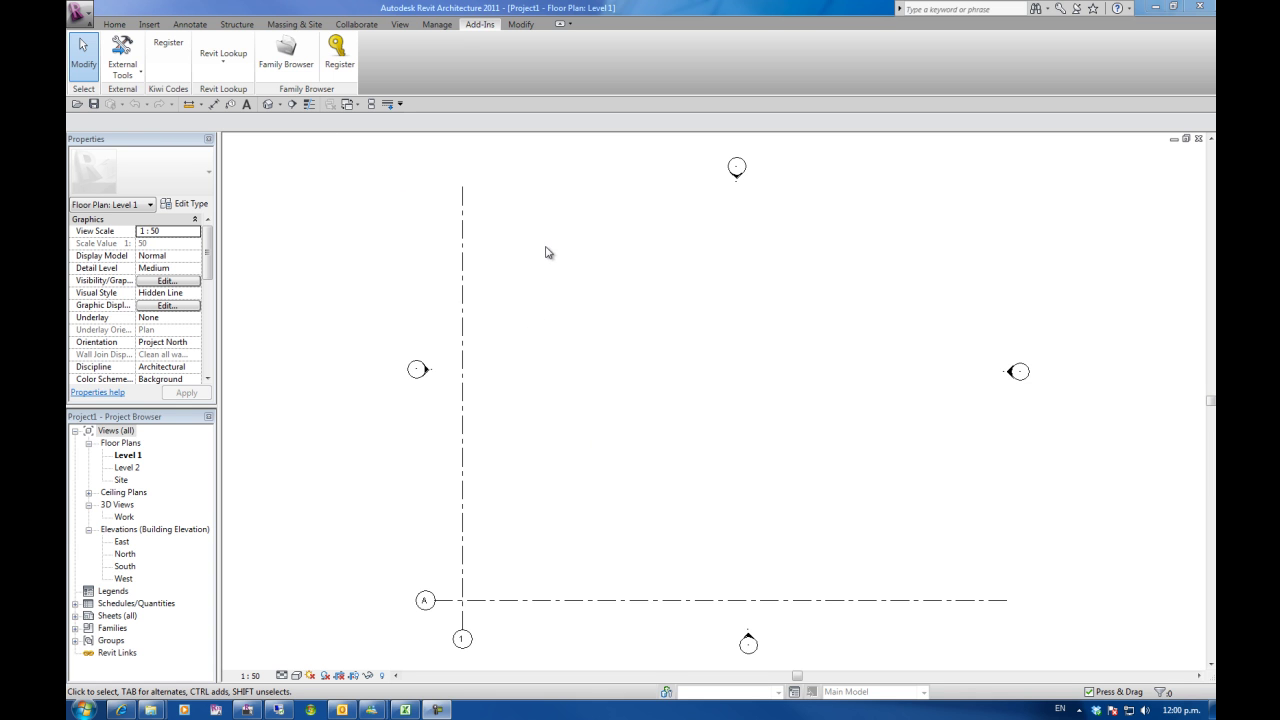
# Open the Family Browser, confirm it has no palettes, and bring up its Options list
pyautogui.click(283, 58)
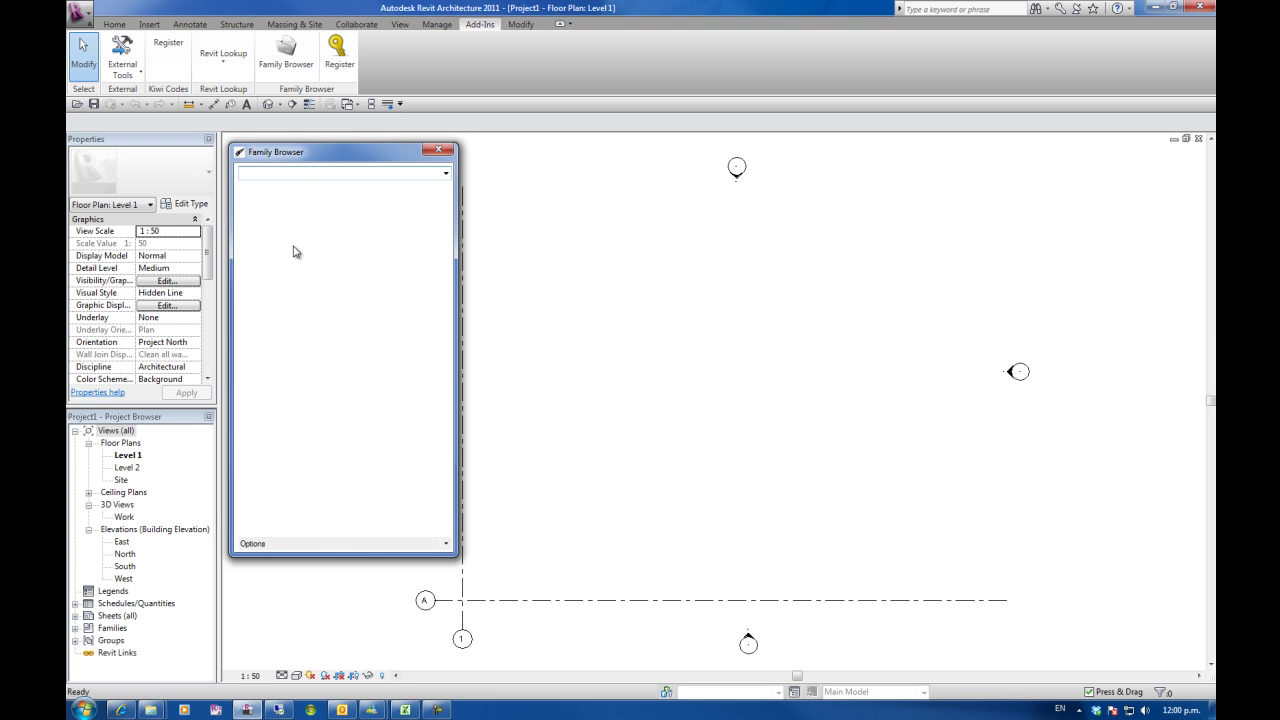
pyautogui.click(446, 174)
pyautogui.click(446, 174)
pyautogui.click(446, 174)
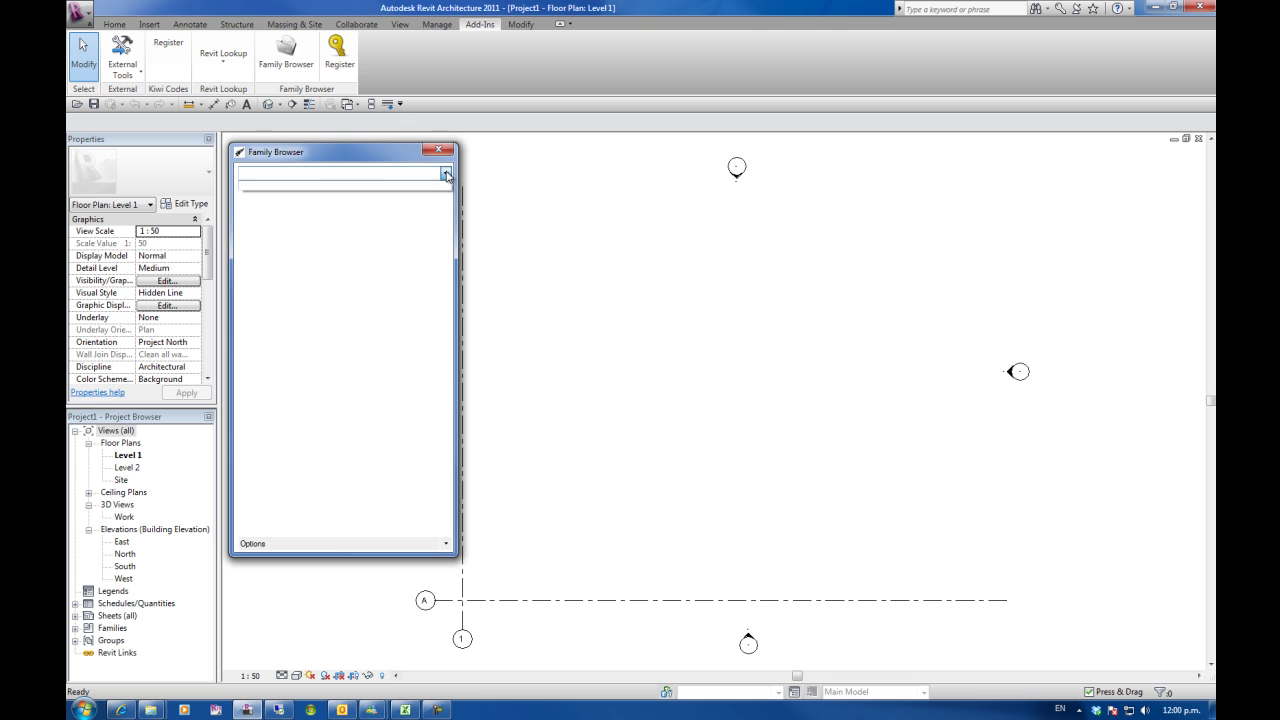
pyautogui.click(446, 174)
pyautogui.click(445, 546)
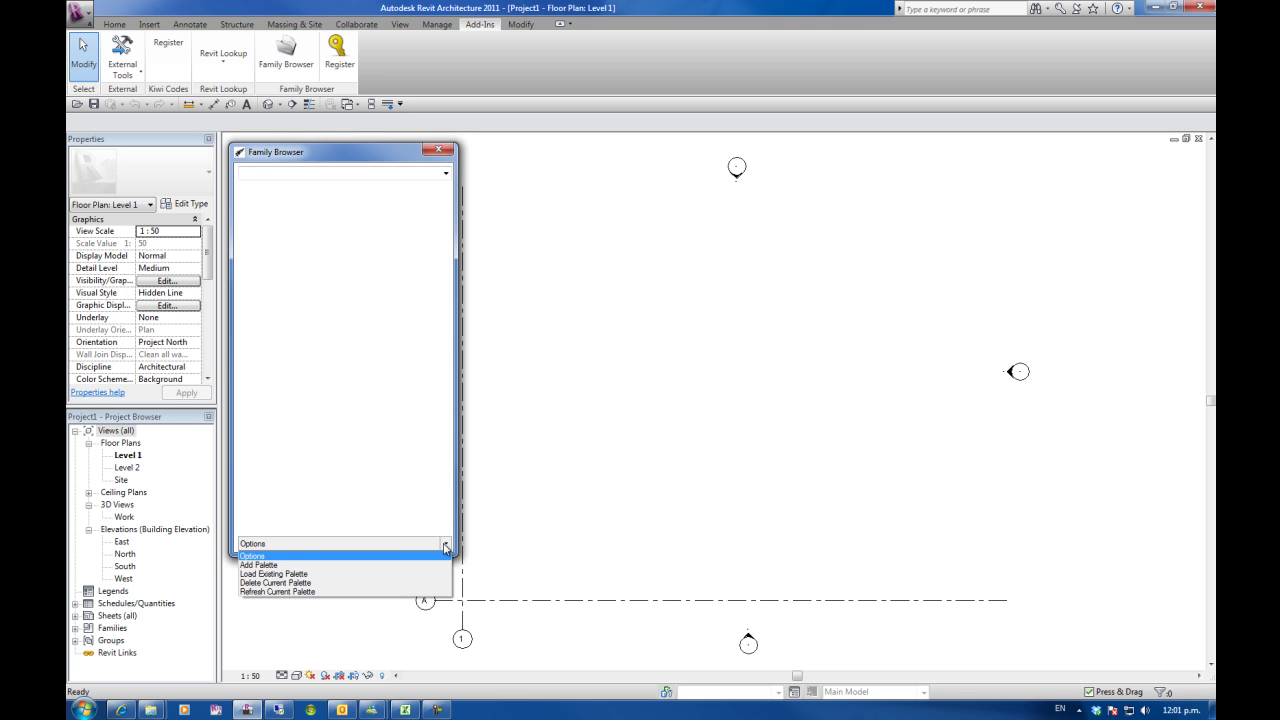
# Create a new palette saved as Design.txt, replacing the existing file
pyautogui.click(403, 565)
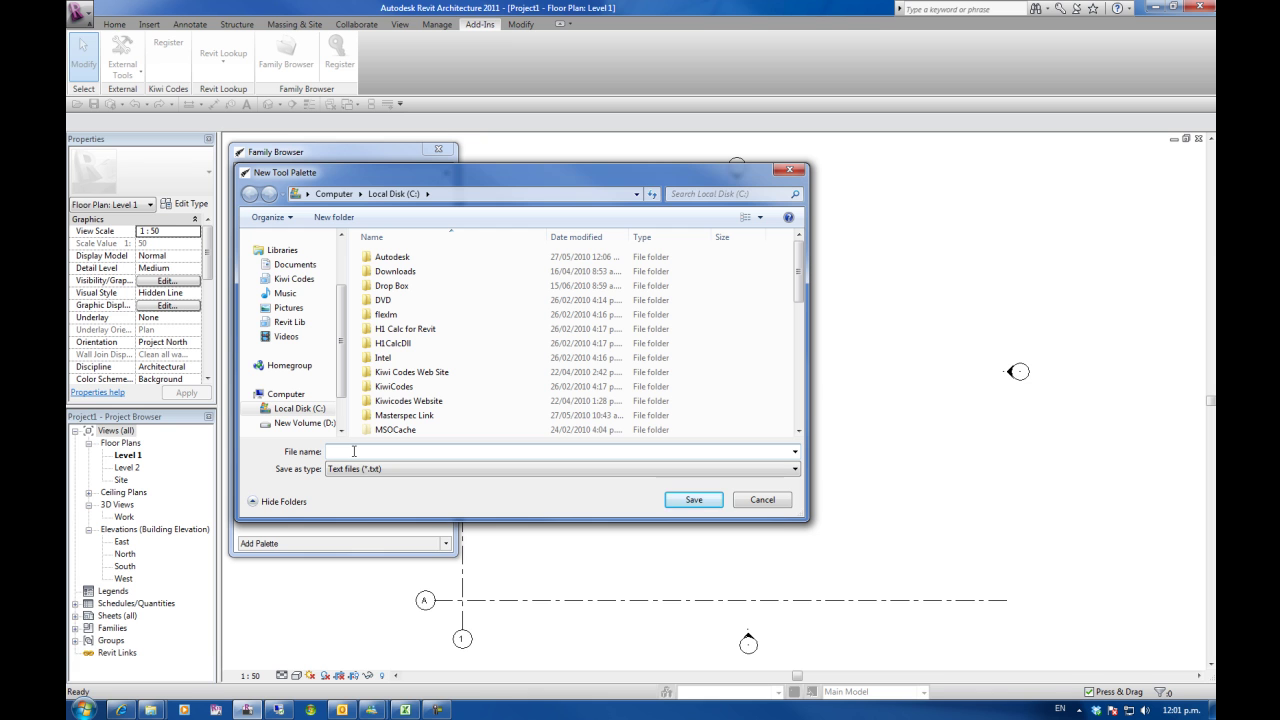
pyautogui.write('esign')
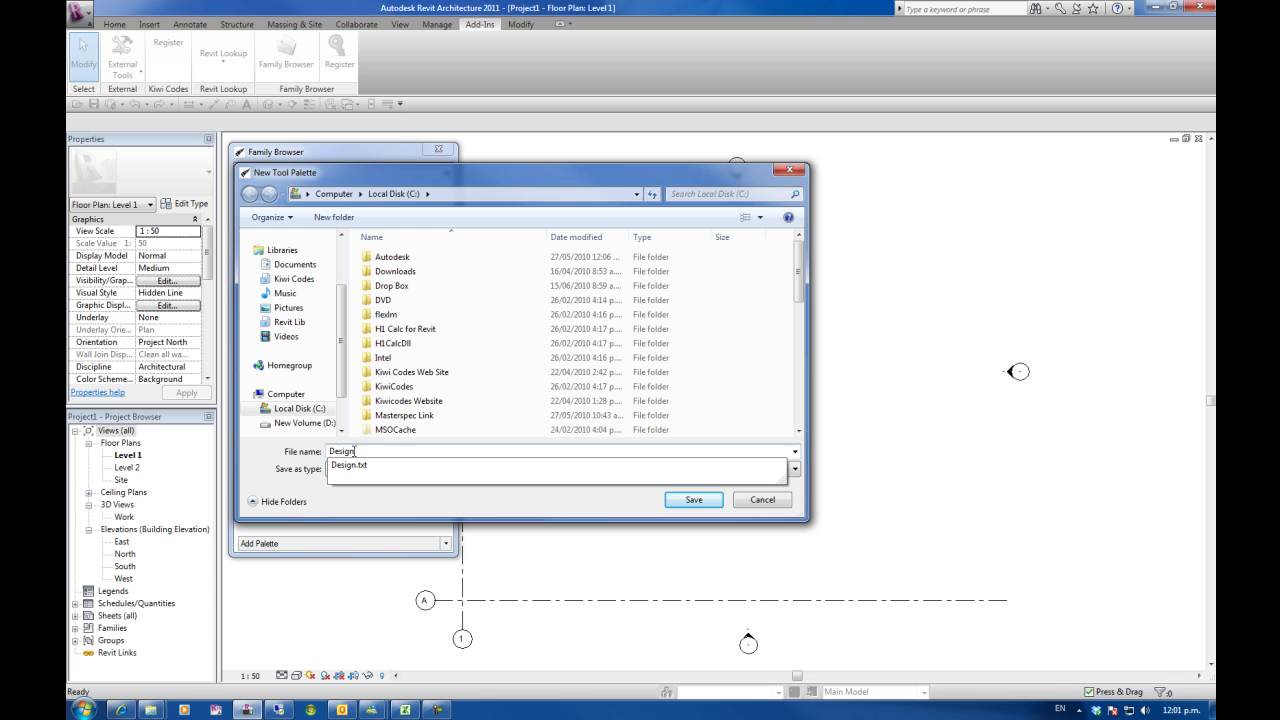
pyautogui.click(680, 499)
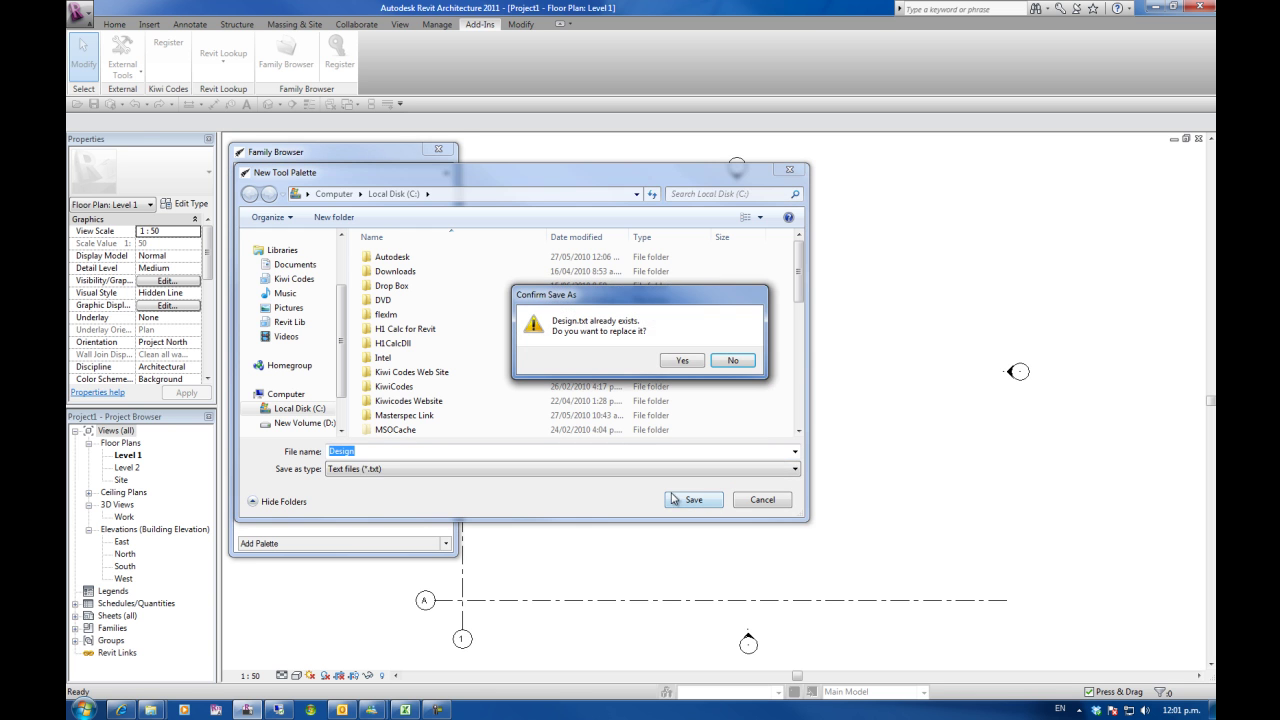
pyautogui.click(679, 361)
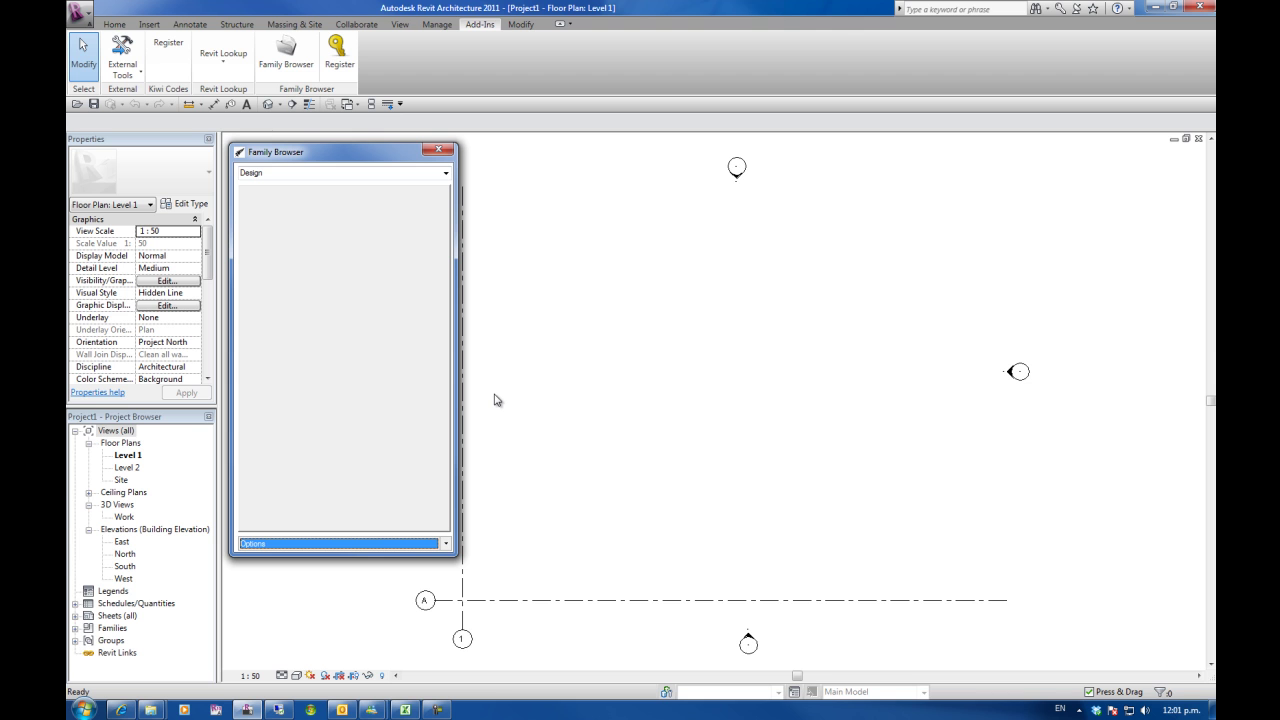
# Check the palette dropdown to confirm Design is now listed
pyautogui.click(446, 174)
pyautogui.click(446, 174)
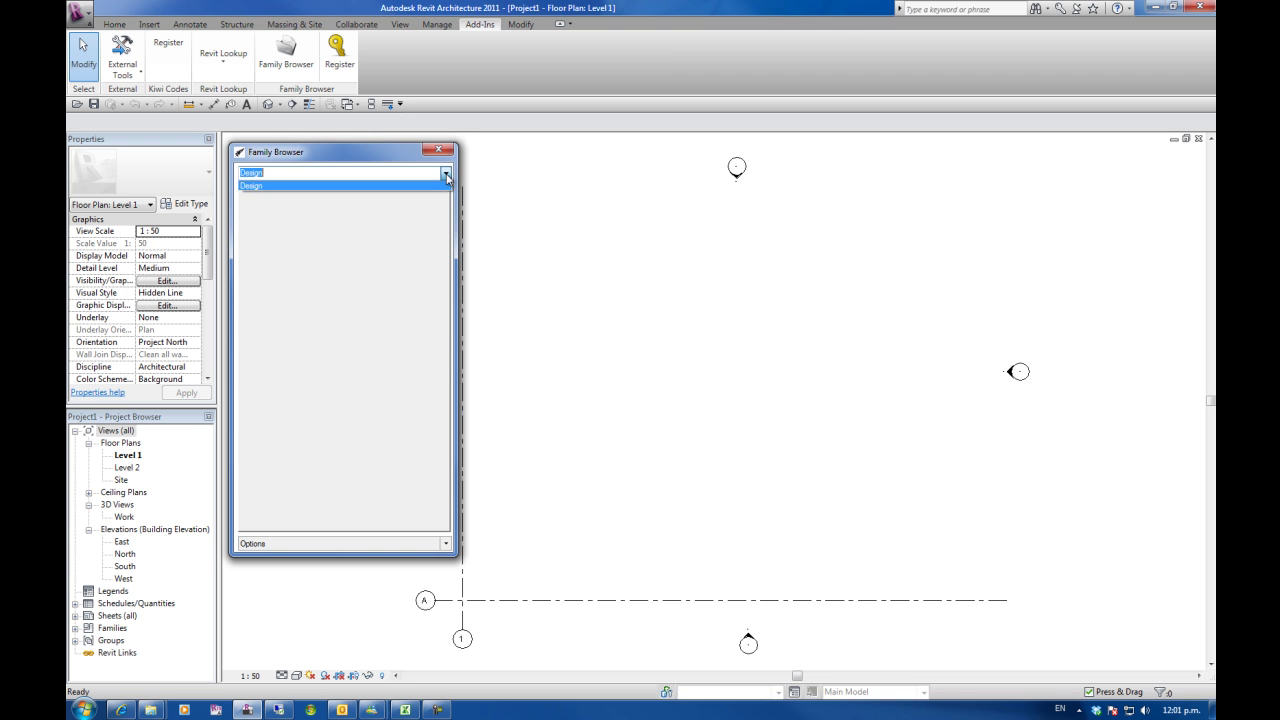
pyautogui.click(446, 174)
pyautogui.click(446, 174)
pyautogui.click(446, 174)
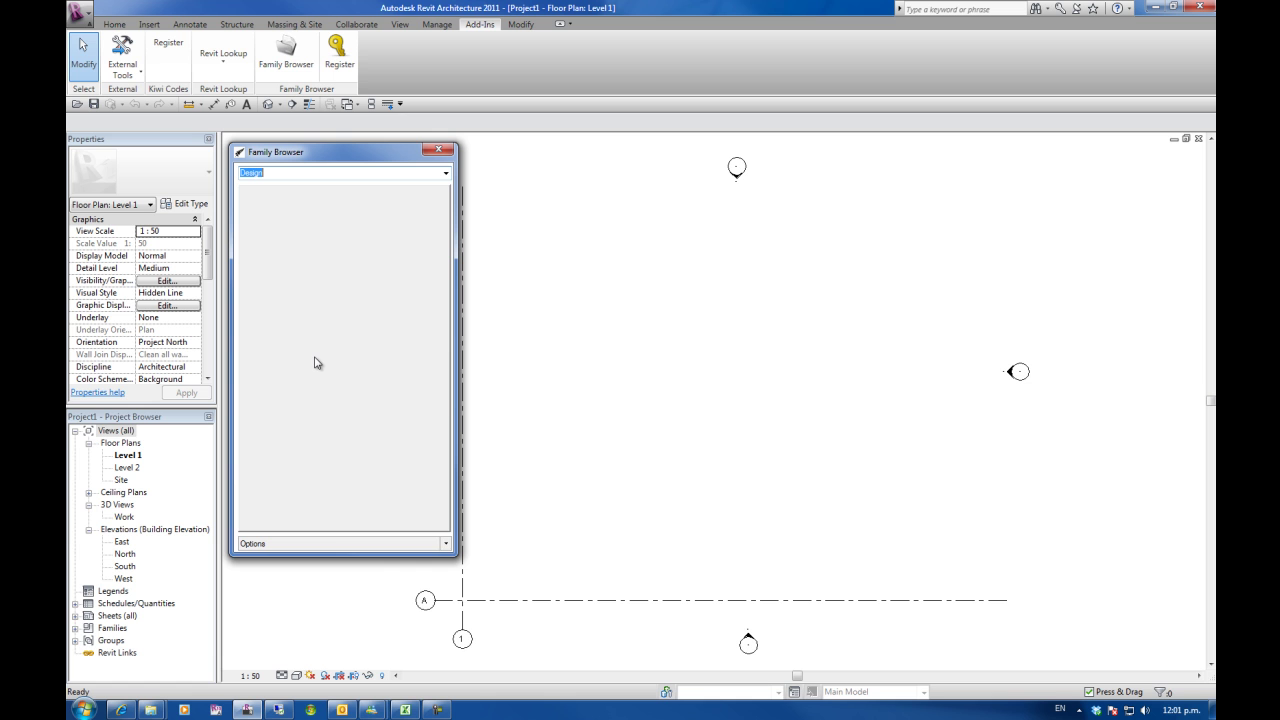
# Add a second palette and save it as Documentation
pyautogui.click(405, 545)
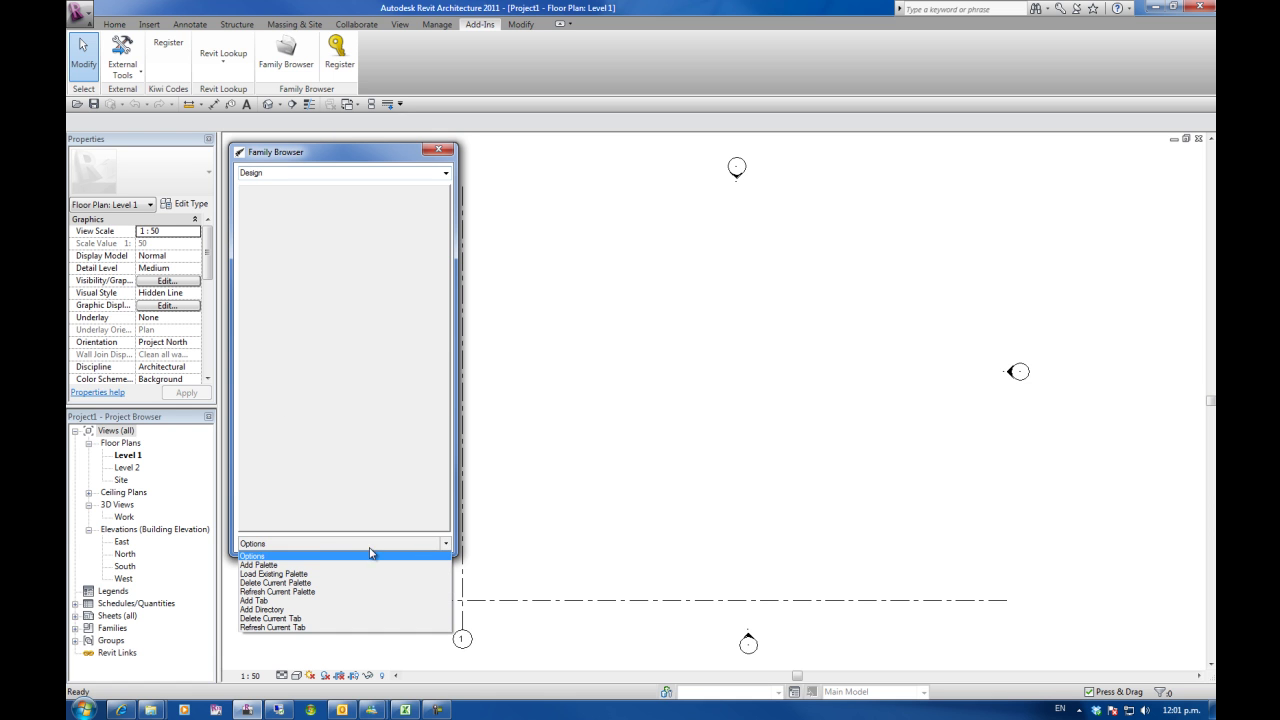
pyautogui.click(282, 566)
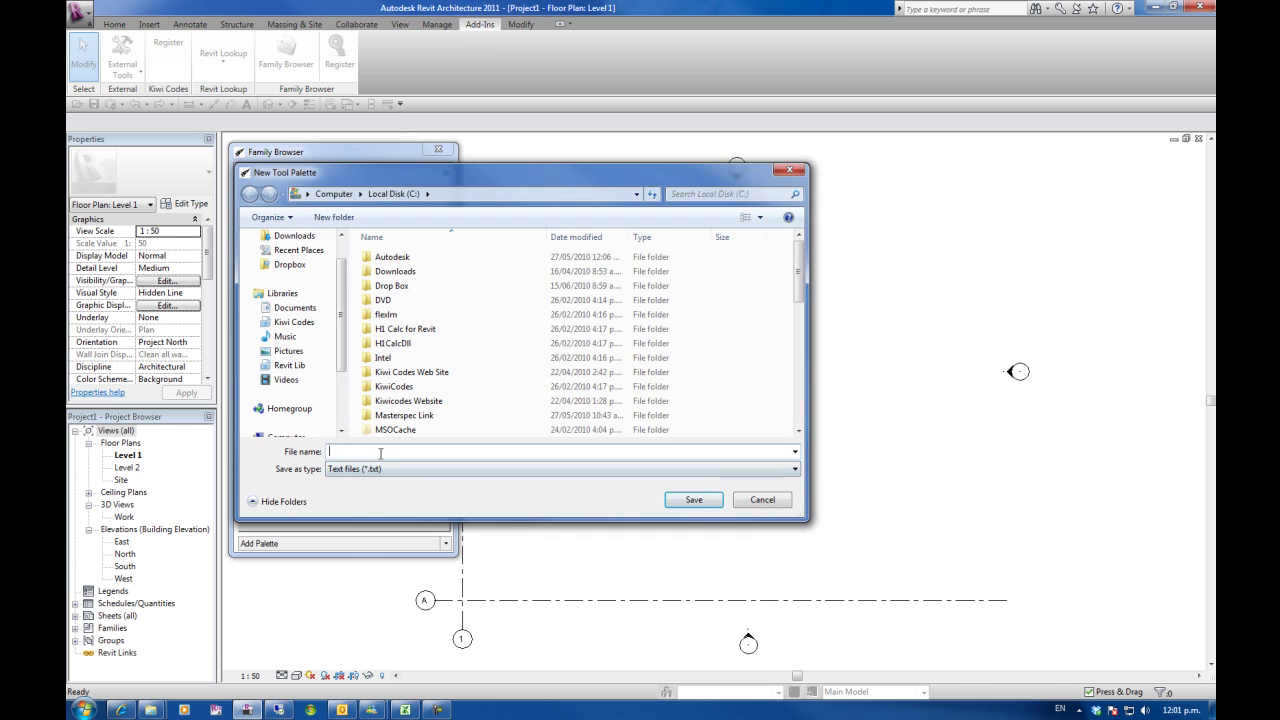
pyautogui.write('Documentation')
pyautogui.click(698, 500)
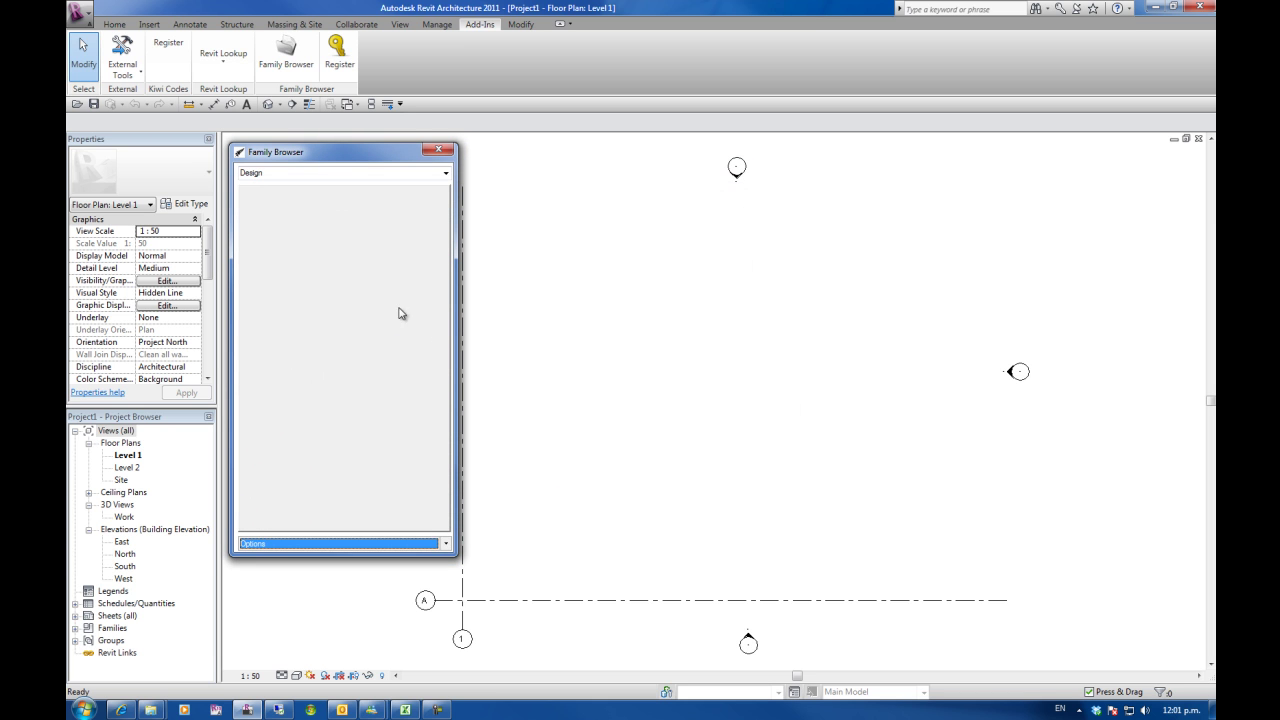
# Switch the palette dropdown to Documentation, then back to Design
pyautogui.click(446, 173)
pyautogui.click(446, 174)
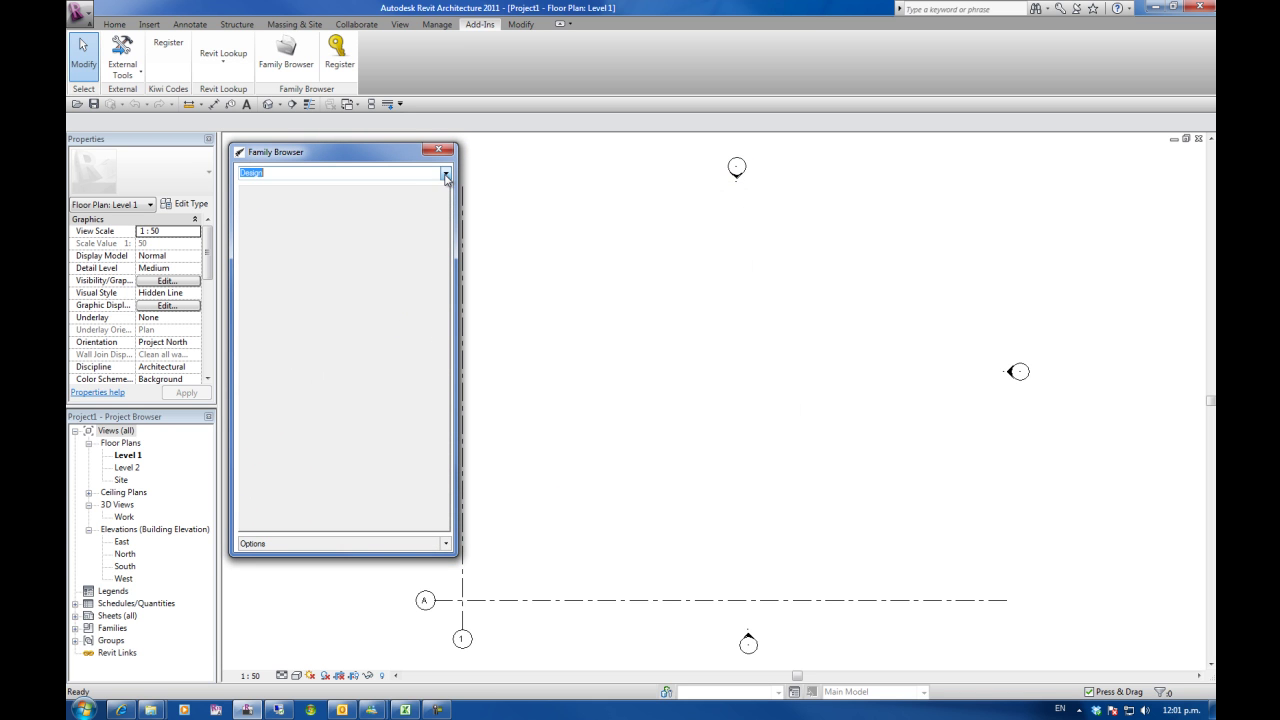
pyautogui.click(446, 174)
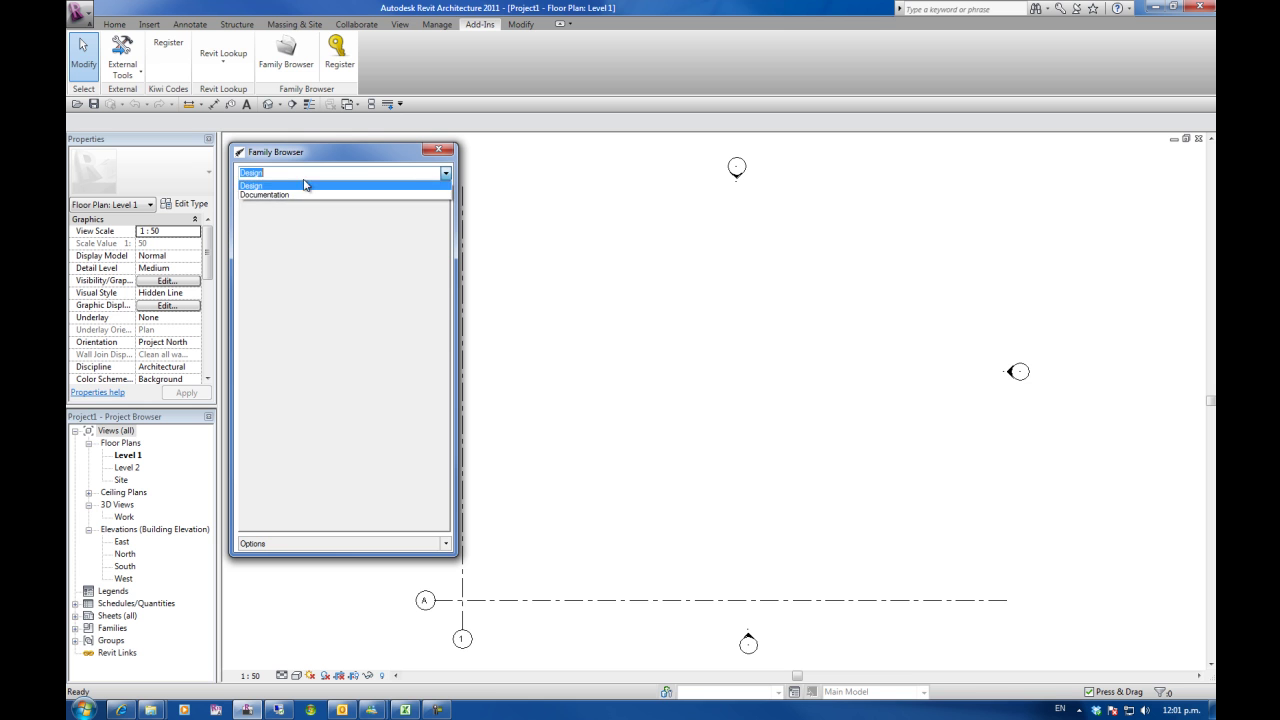
pyautogui.click(286, 195)
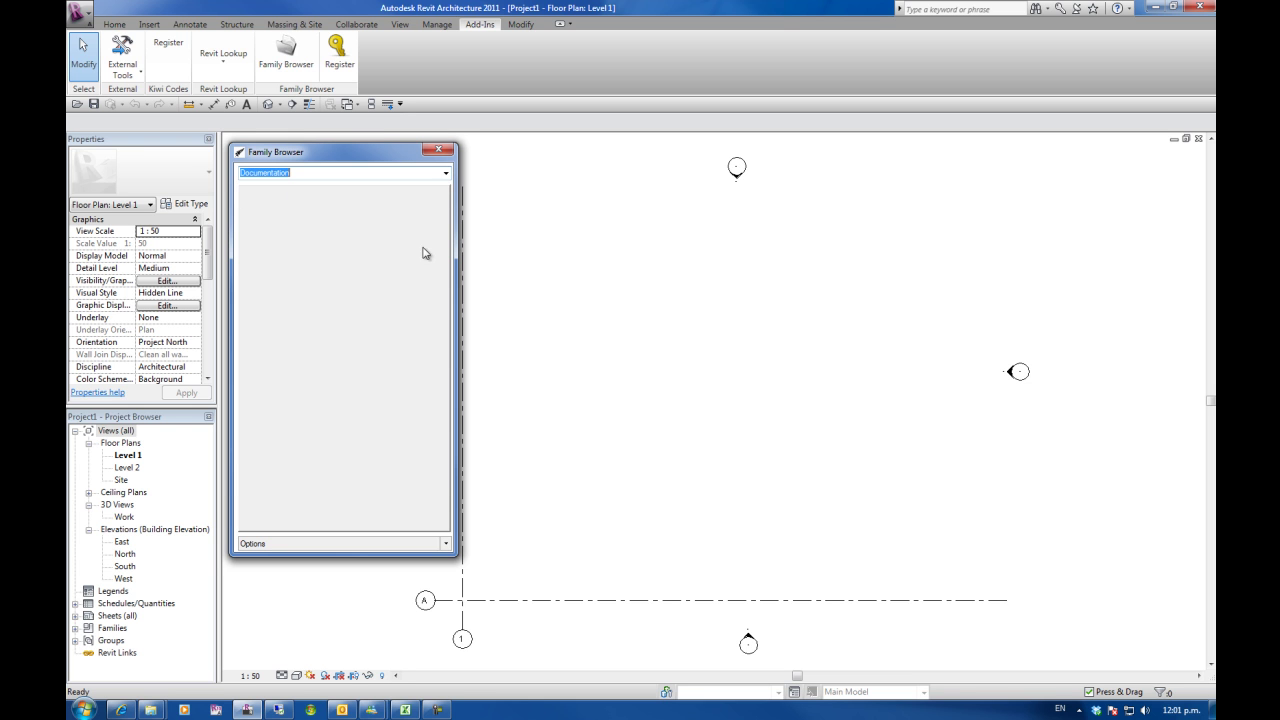
pyautogui.click(446, 174)
pyautogui.click(304, 186)
# Start adding a tab to Design and browse to C:\ProgramData\Autodesk\RAC 2011
pyautogui.click(442, 545)
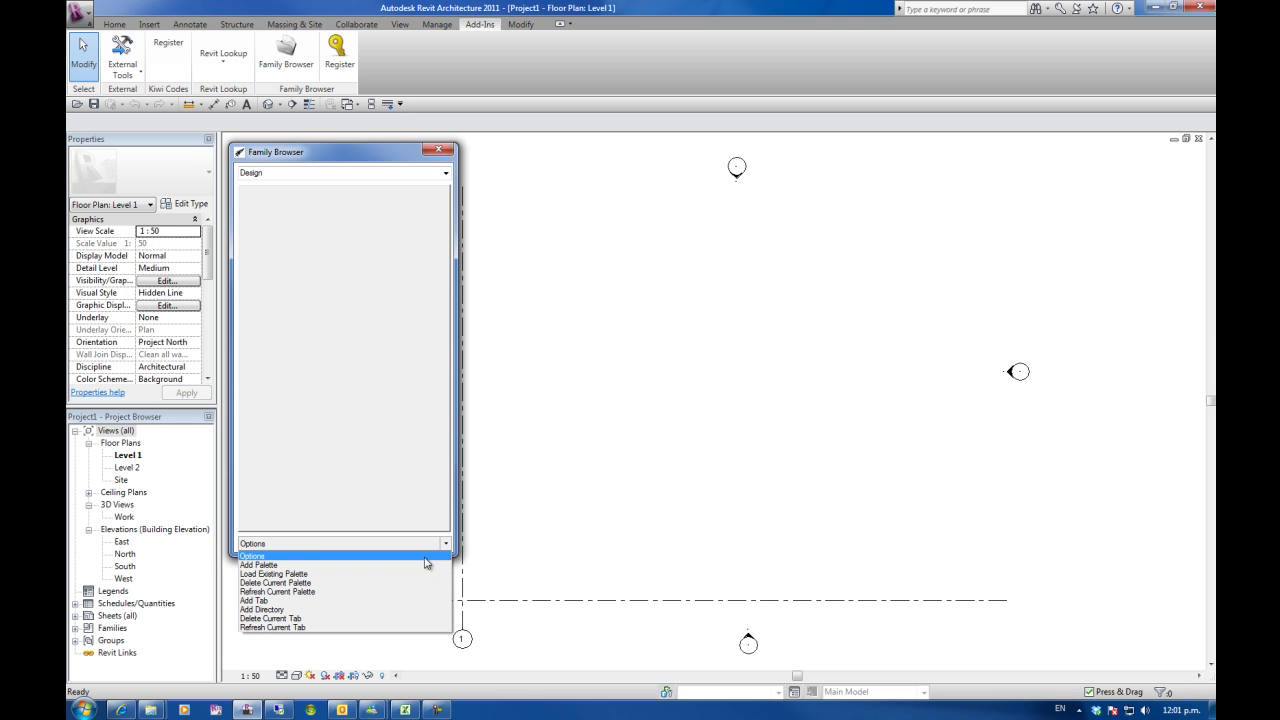
pyautogui.click(285, 601)
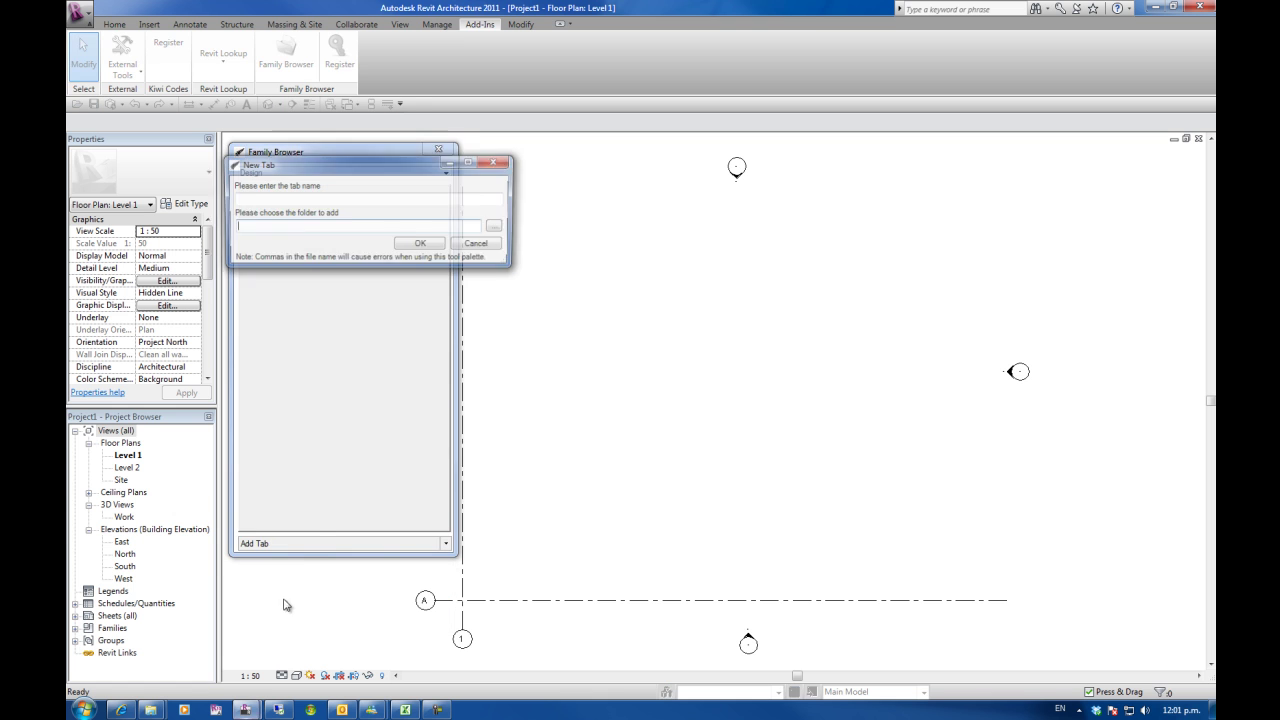
pyautogui.click(493, 226)
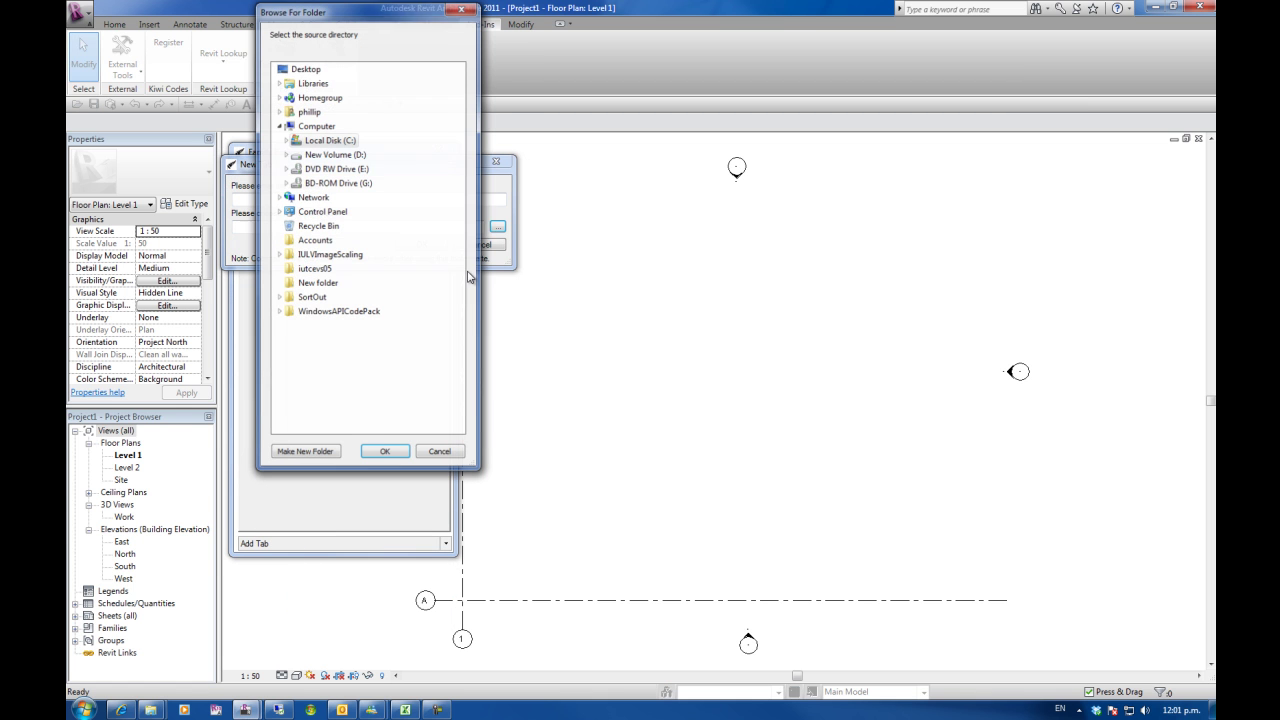
pyautogui.click(286, 143)
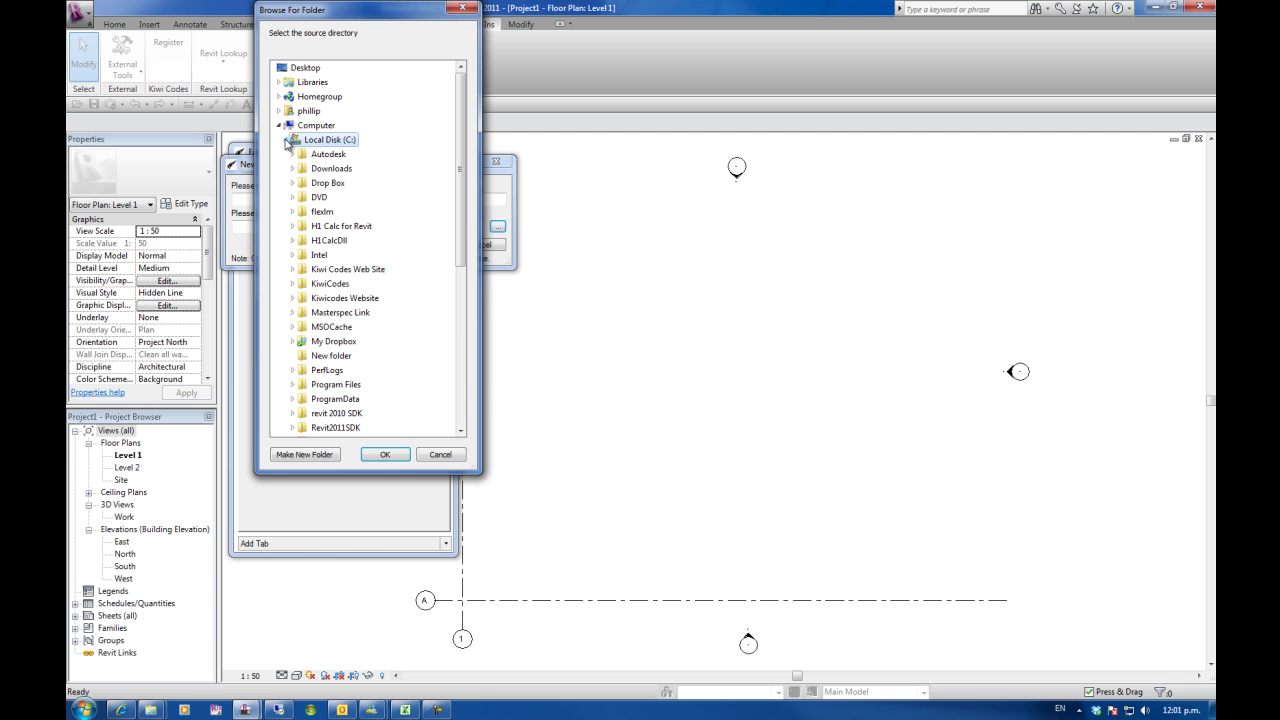
pyautogui.click(292, 398)
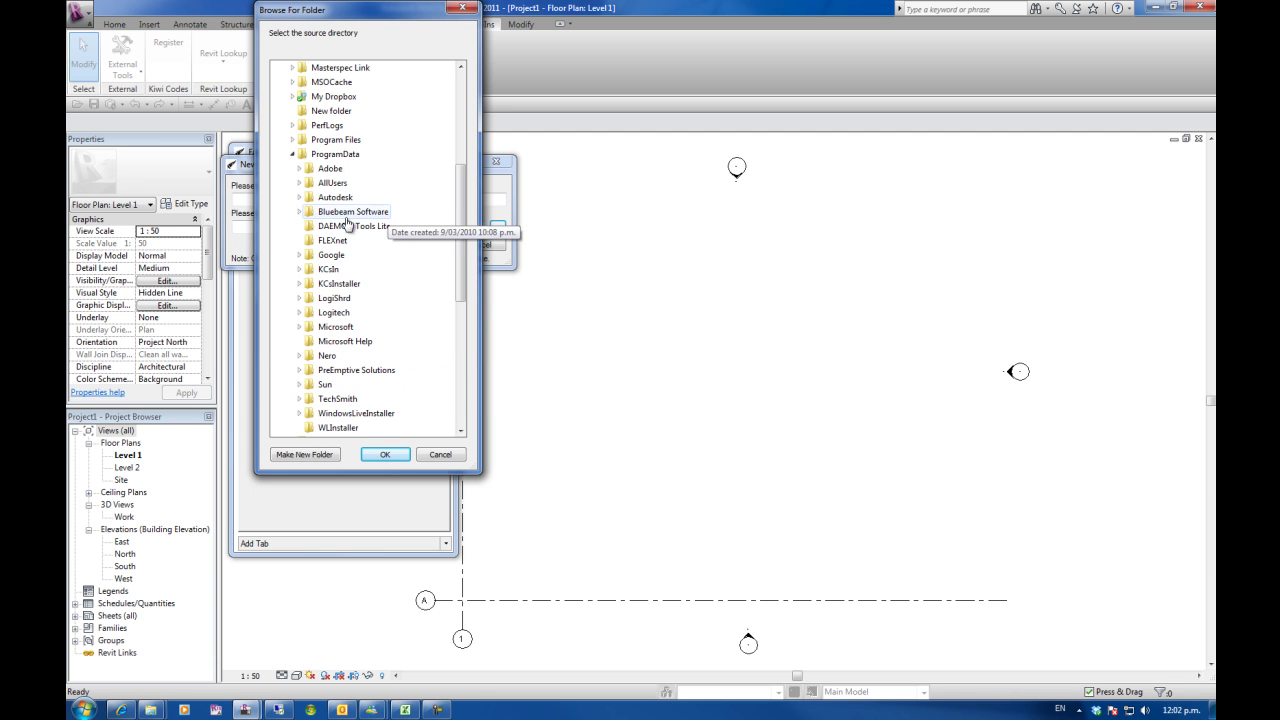
pyautogui.click(300, 198)
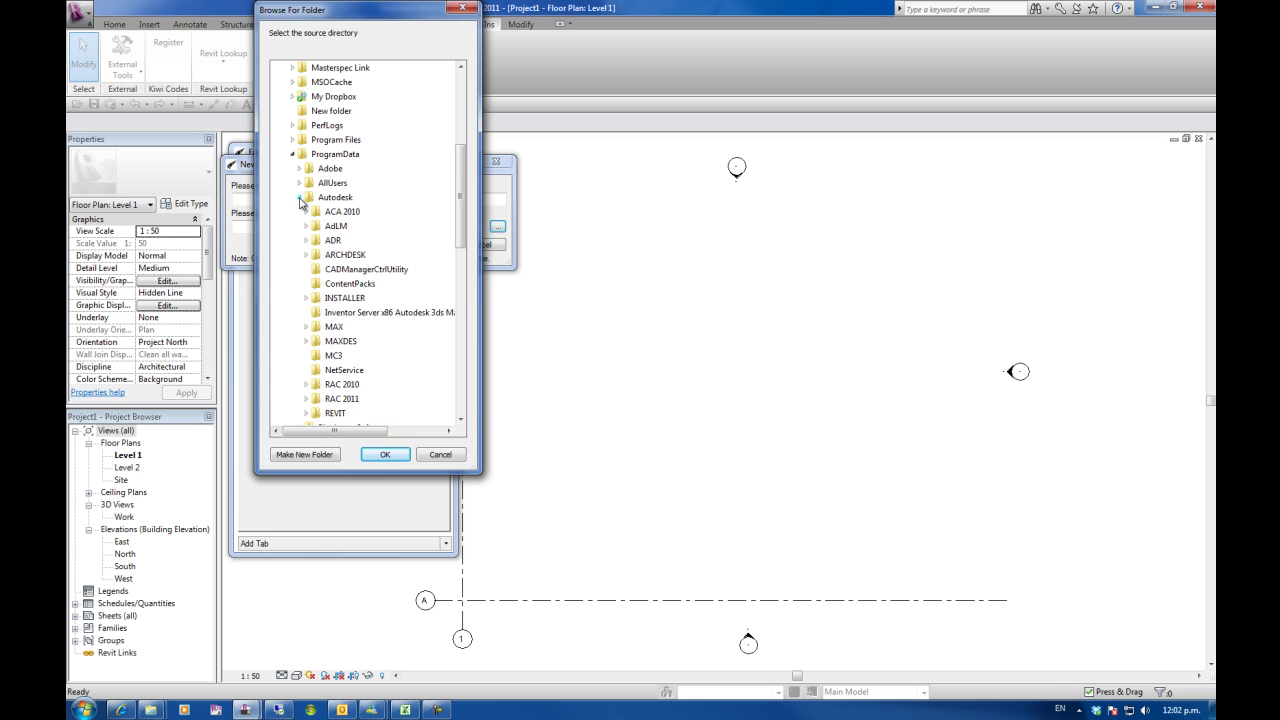
pyautogui.click(306, 398)
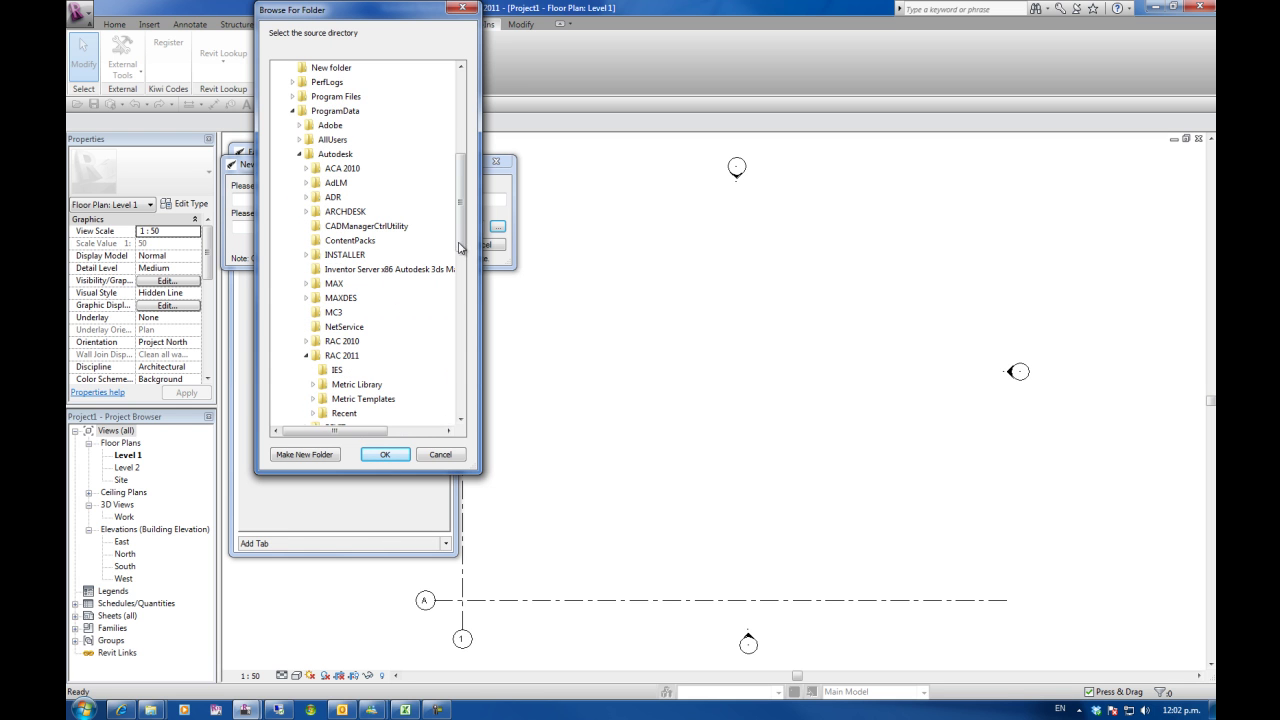
# Create a Doors tab from the Metric Library Doors folder and scroll its families
pyautogui.scroll(-2, 464, 240)
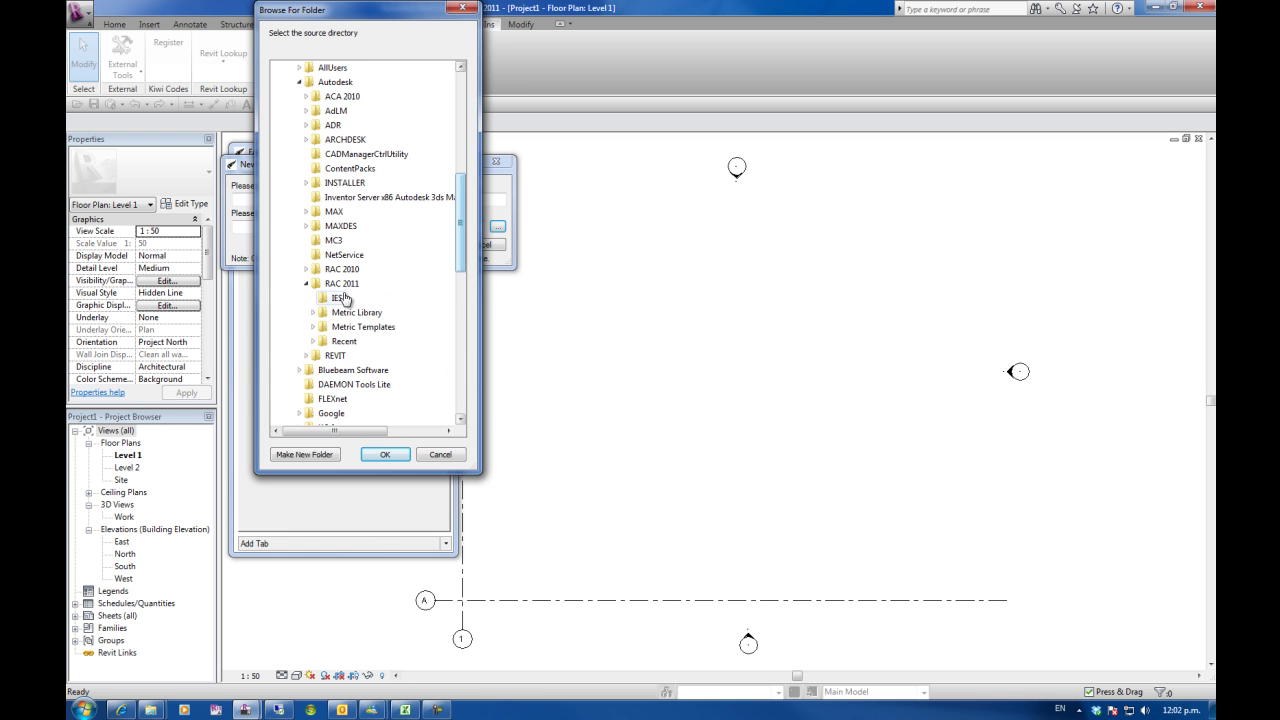
pyautogui.click(314, 313)
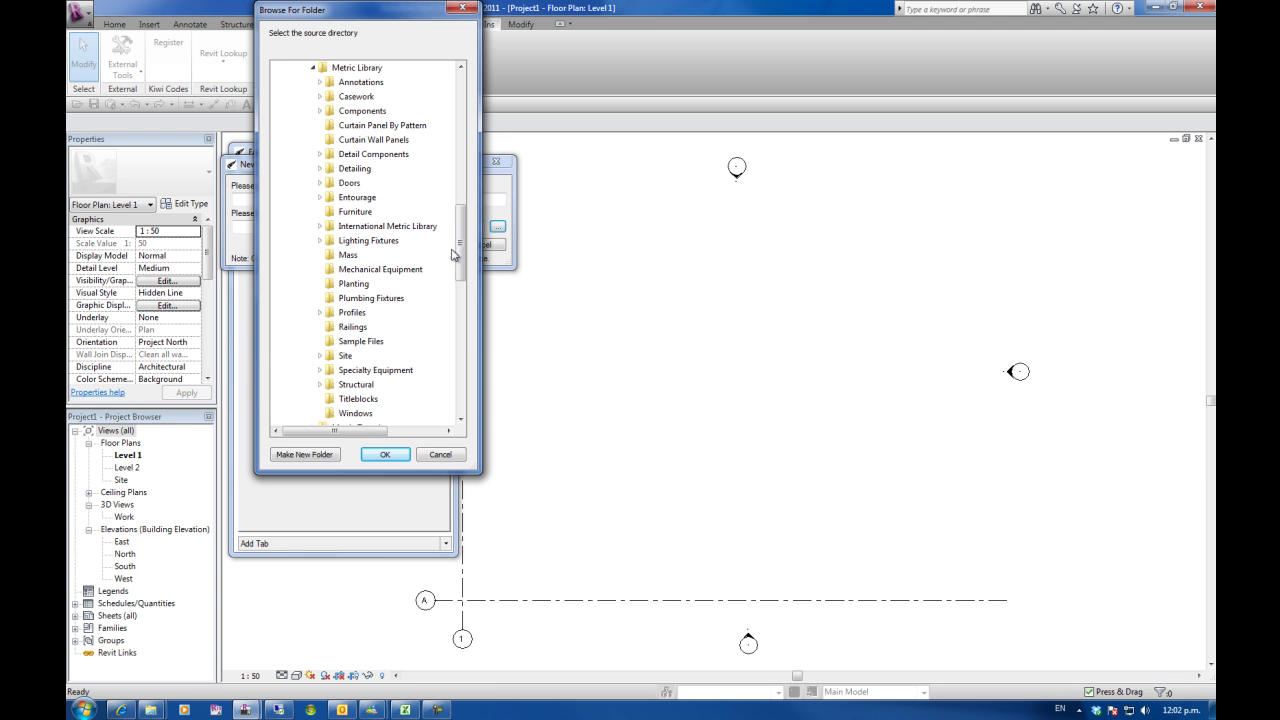
pyautogui.scroll(5, 320, 200)
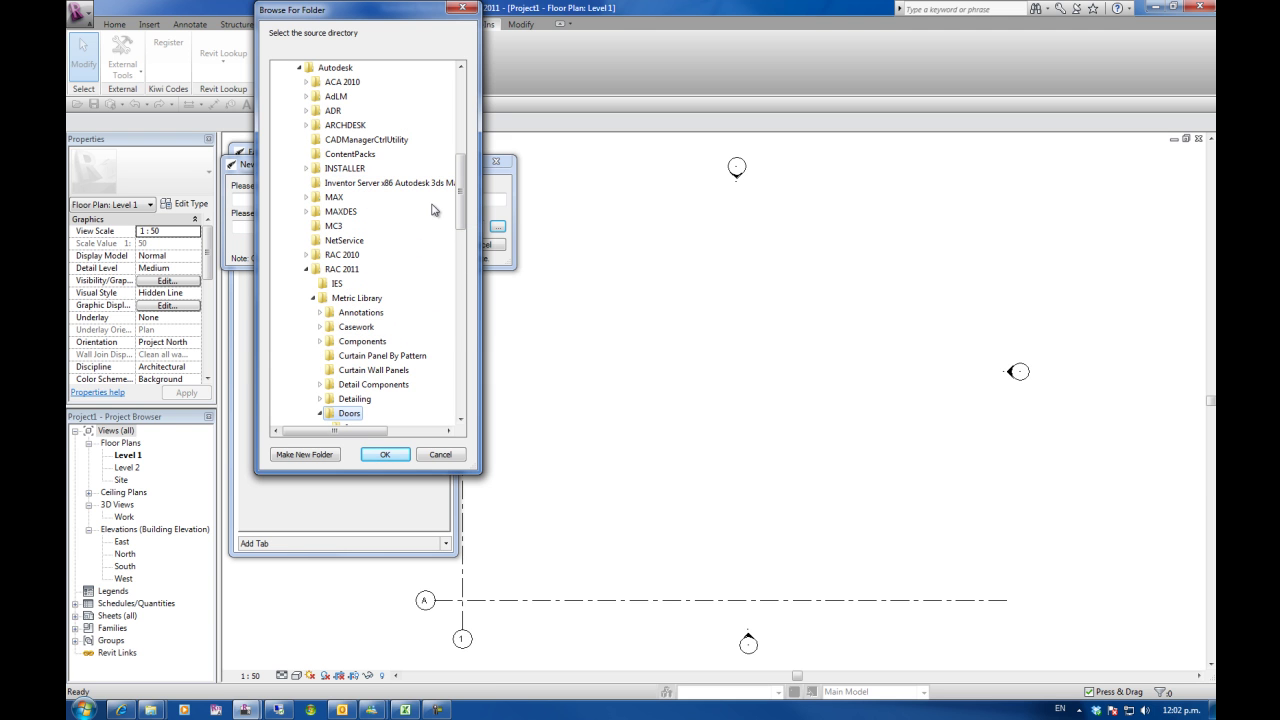
pyautogui.moveTo(459, 205); pyautogui.dragTo(459, 232)
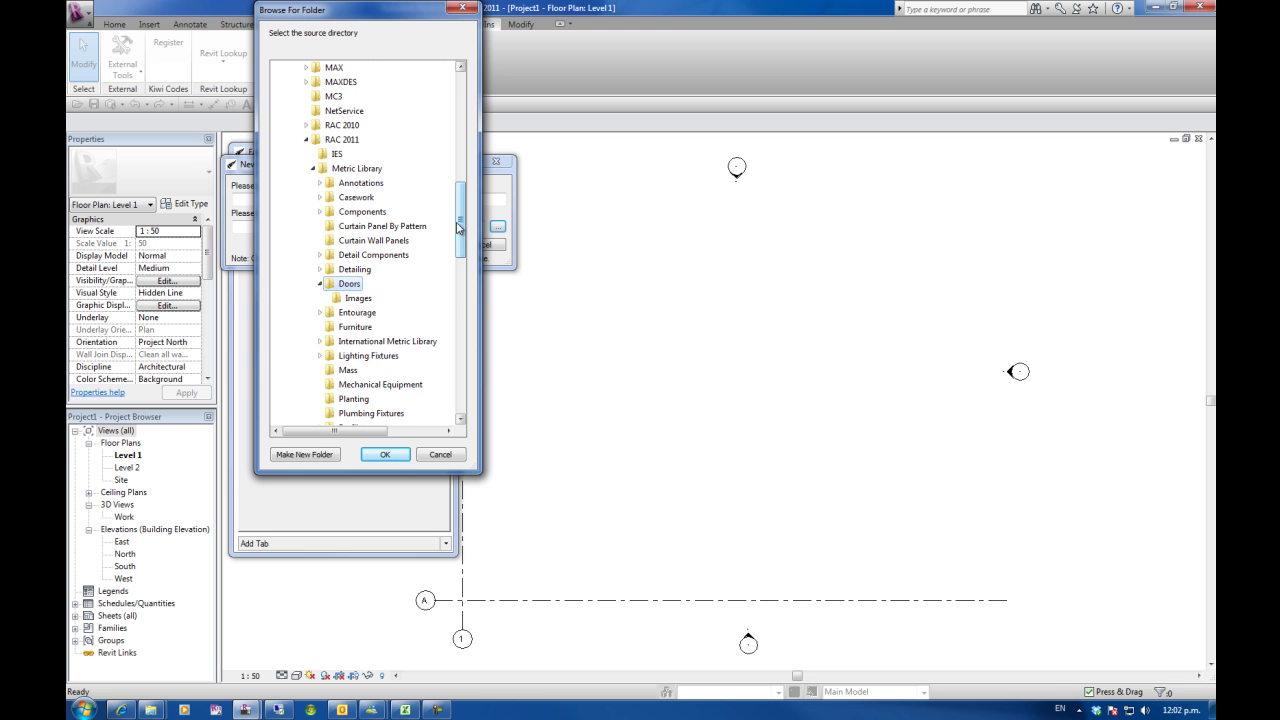
pyautogui.click(393, 459)
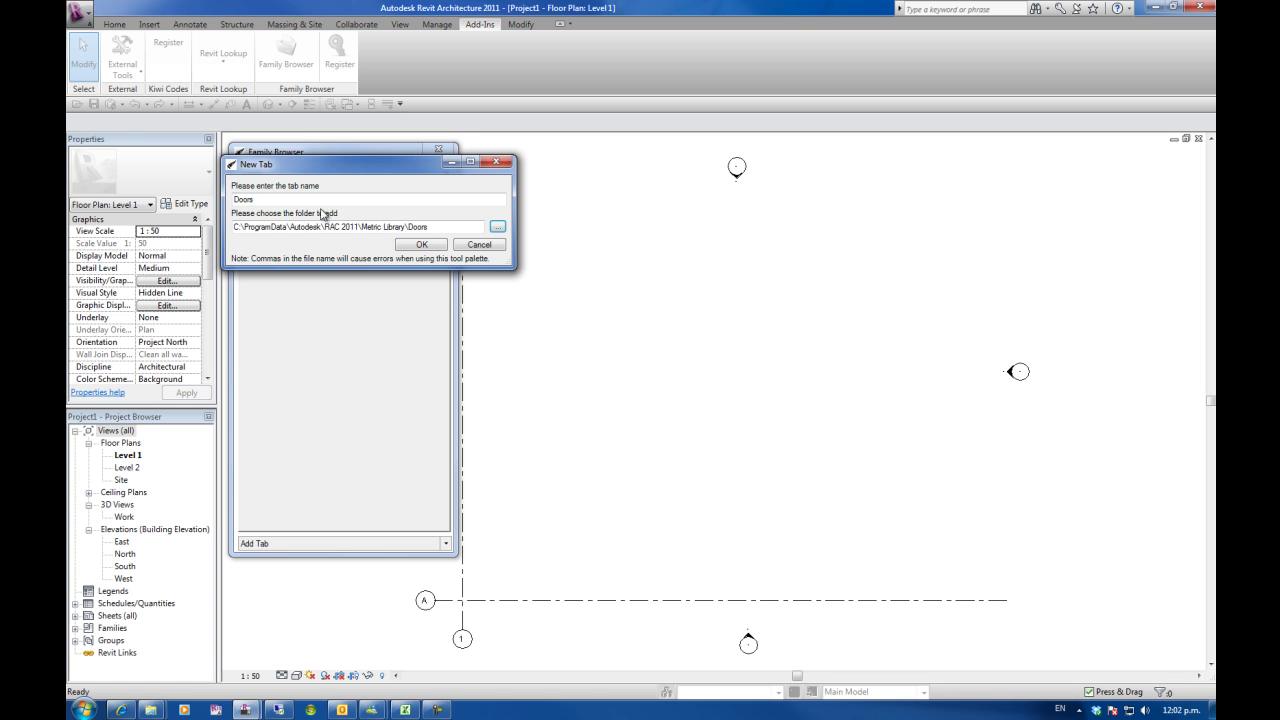
pyautogui.click(422, 244)
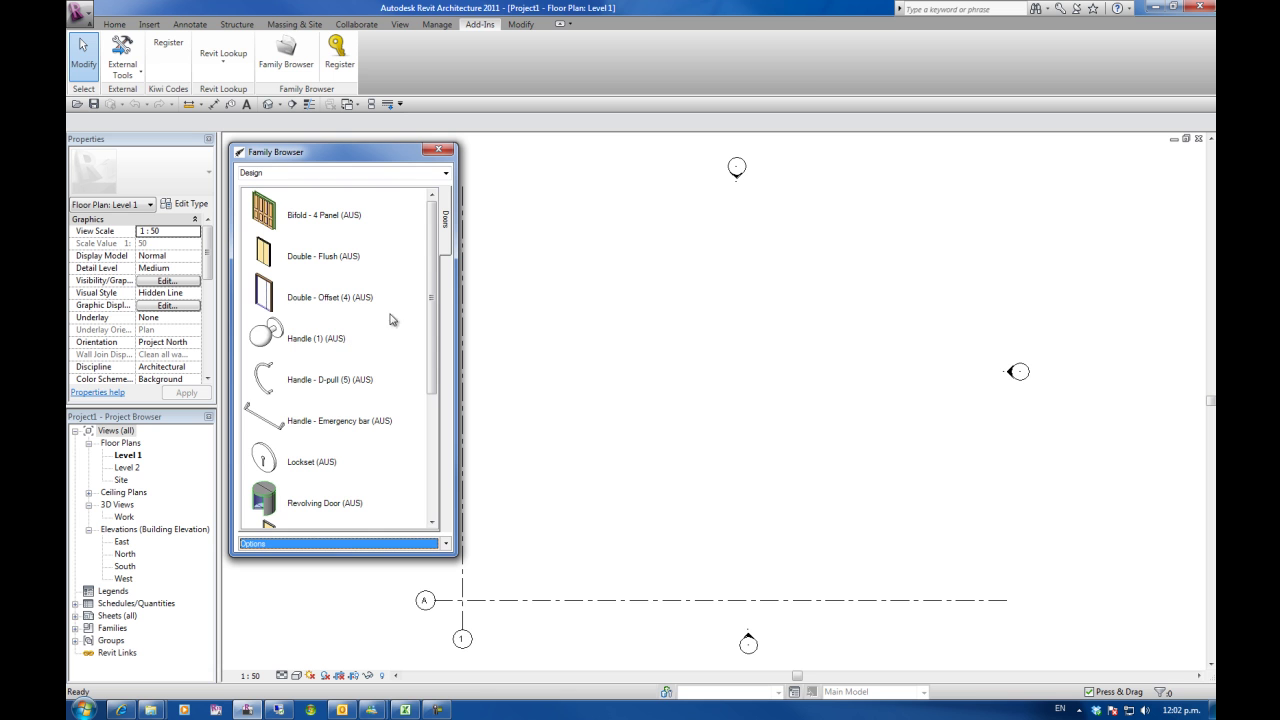
pyautogui.moveTo(432, 256); pyautogui.dragTo(434, 218)
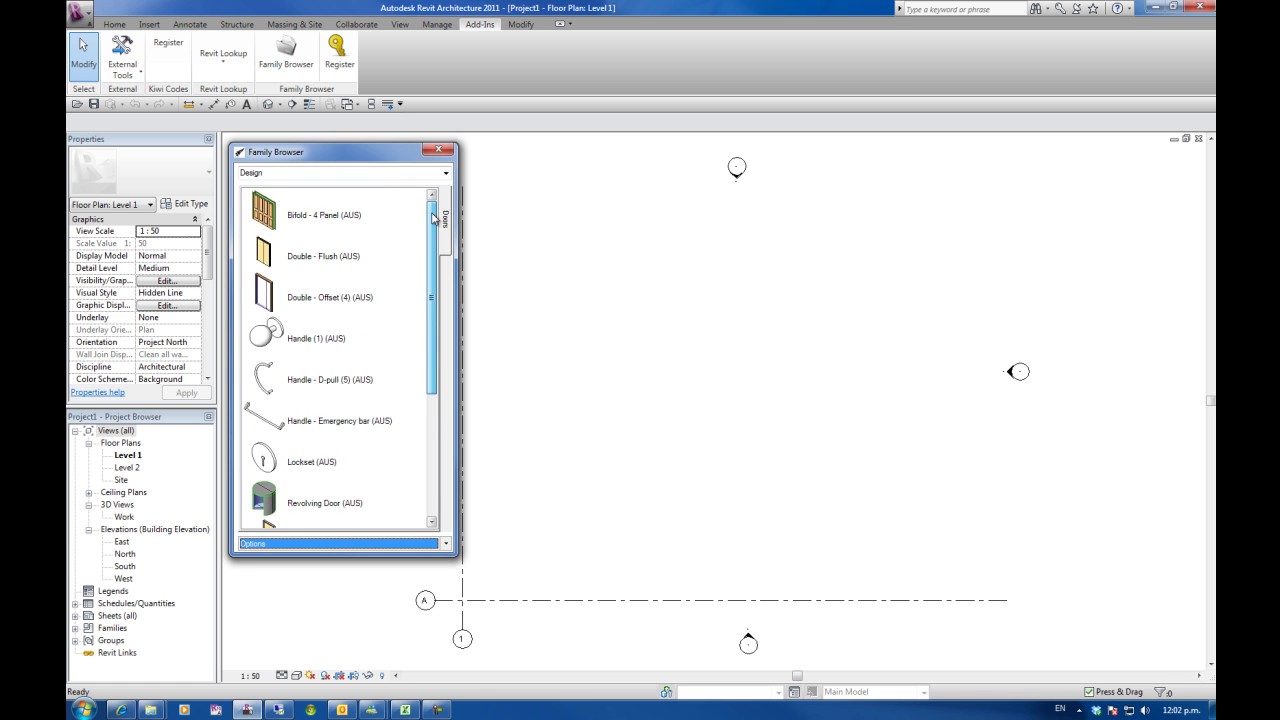
# Add a Windows tab from C:\ProgramData\Autodesk\RAC 2011\Metric Library\Windows
pyautogui.click(446, 545)
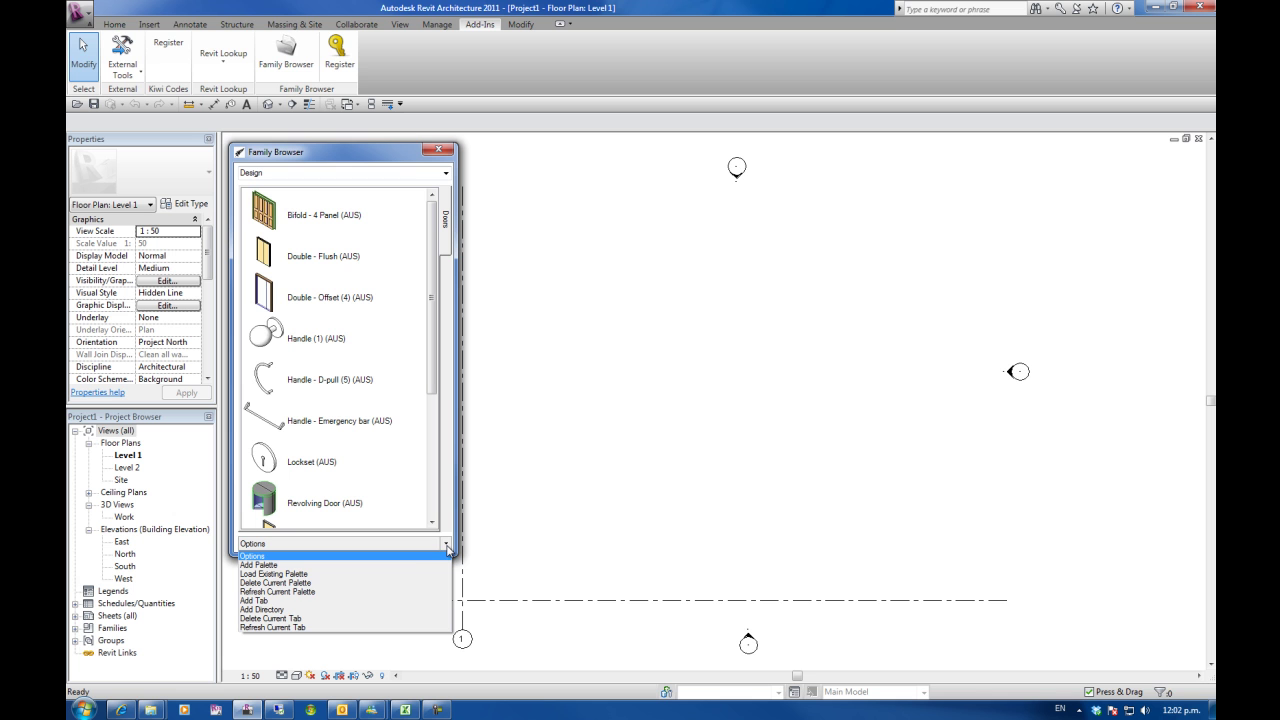
pyautogui.click(320, 600)
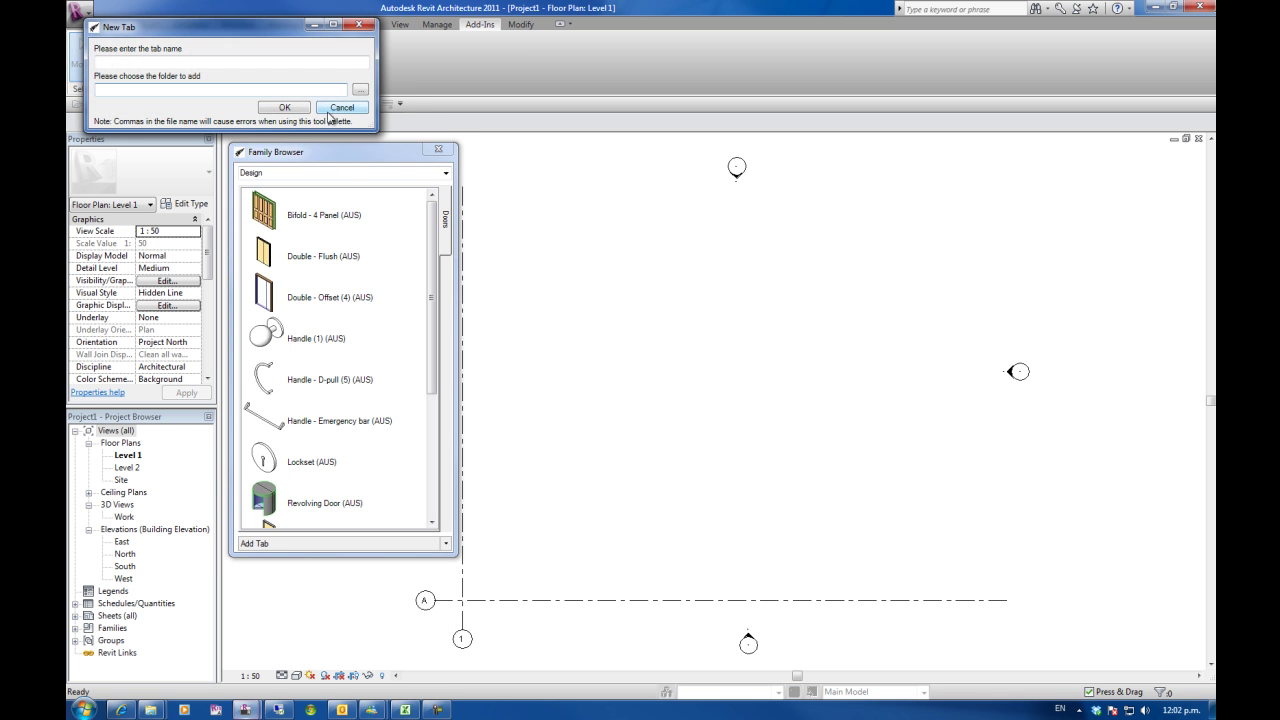
pyautogui.click(359, 92)
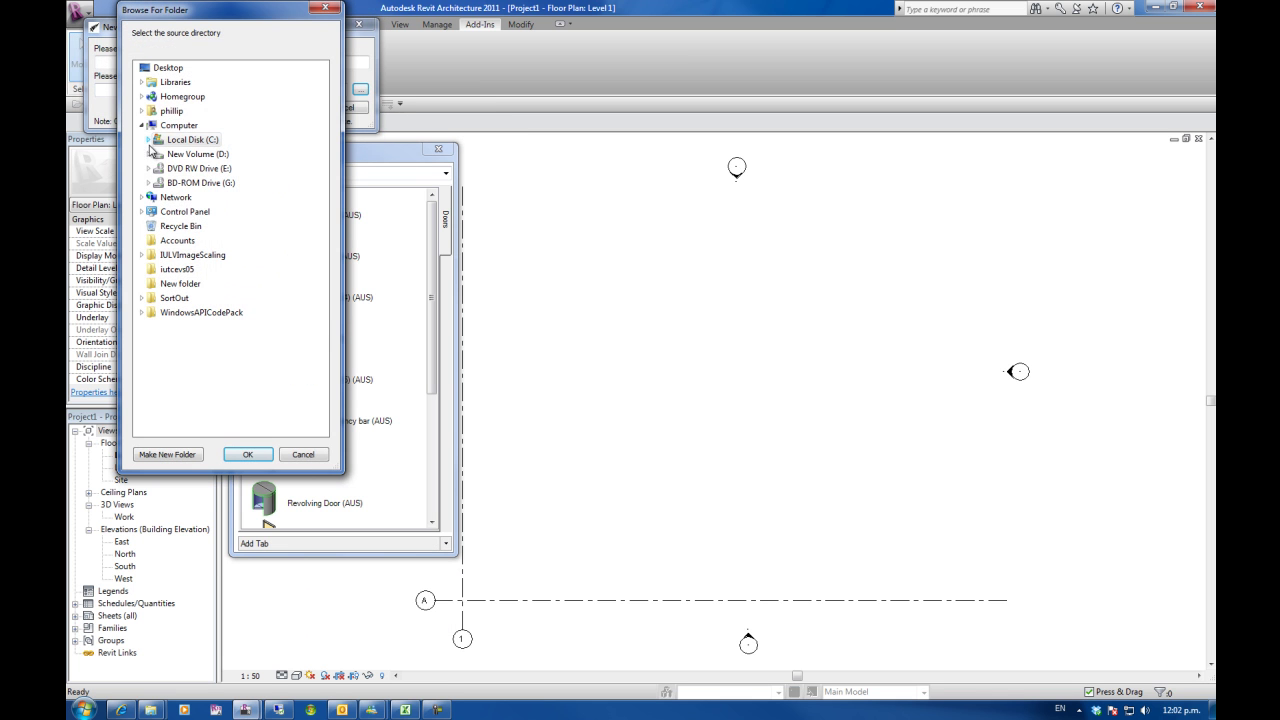
pyautogui.click(149, 141)
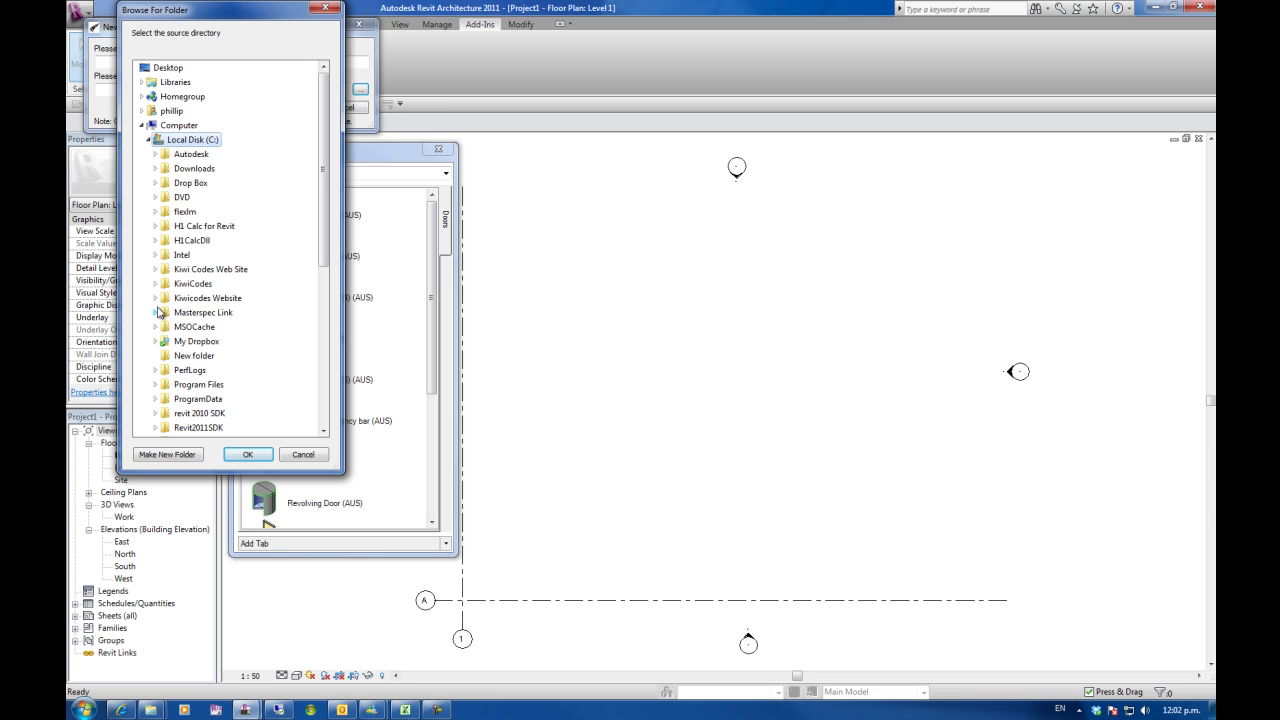
pyautogui.click(156, 399)
pyautogui.click(160, 198)
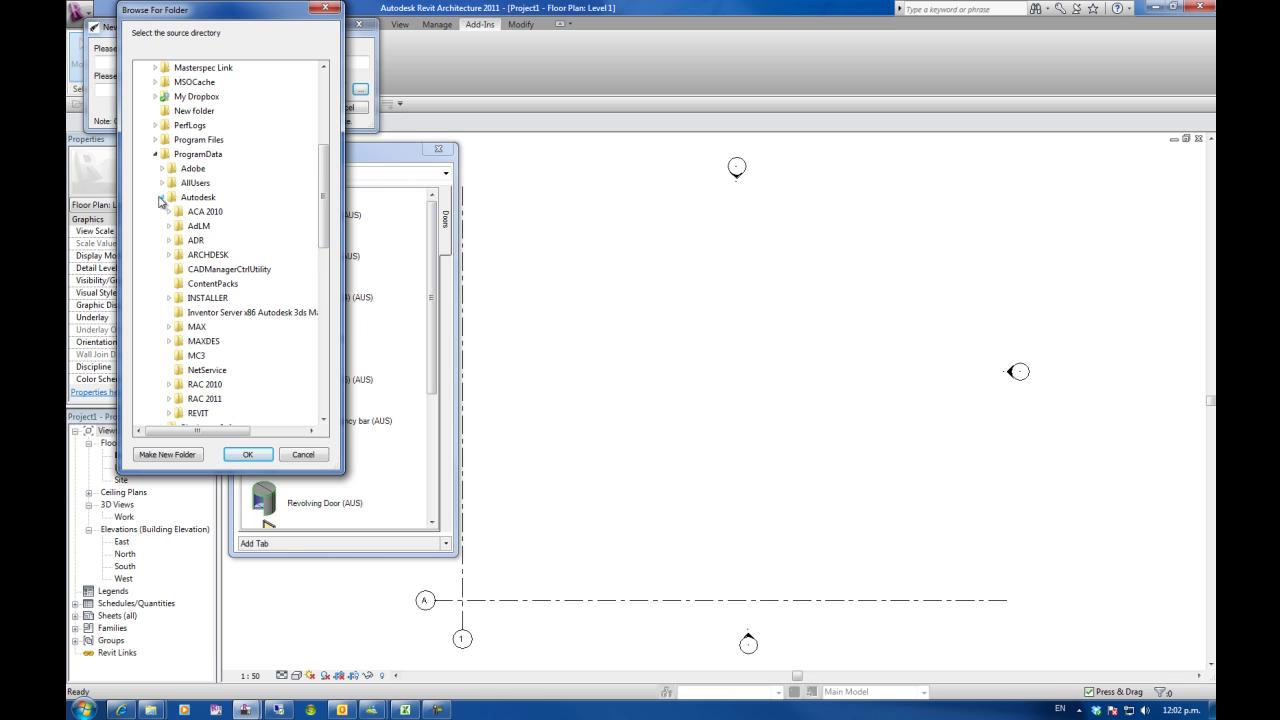
pyautogui.click(169, 398)
pyautogui.click(175, 385)
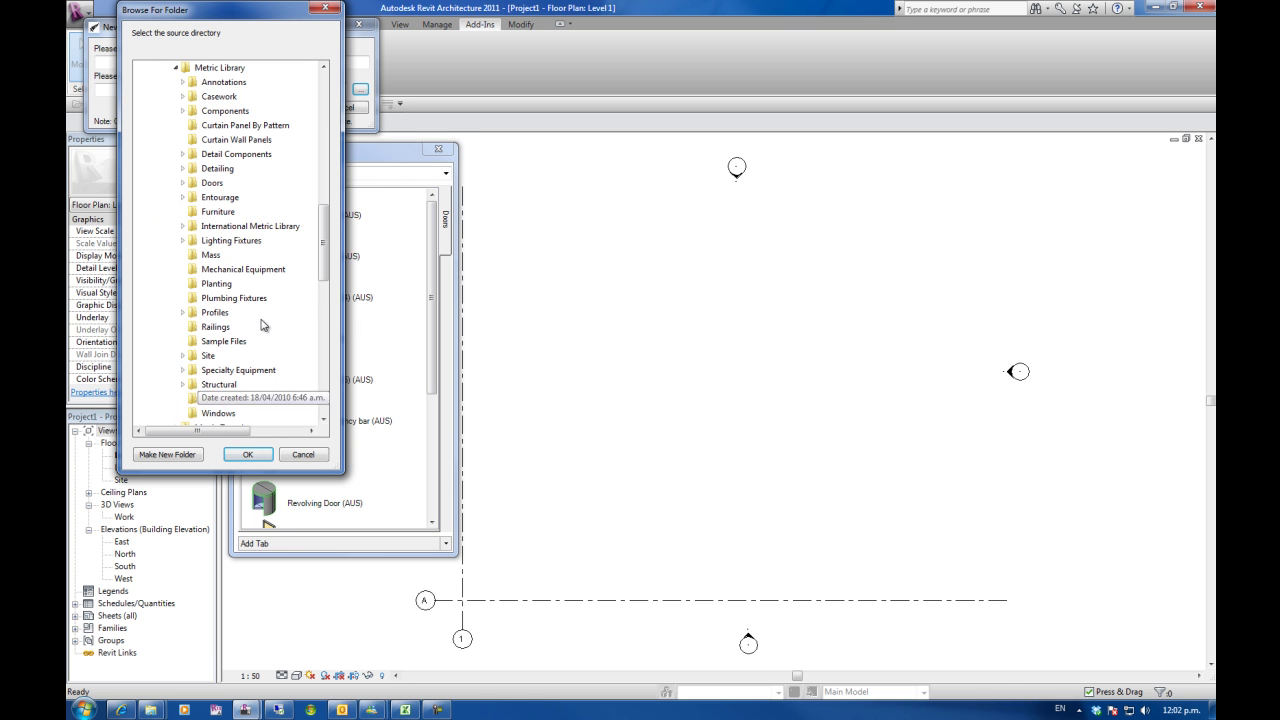
pyautogui.click(216, 413)
pyautogui.click(252, 454)
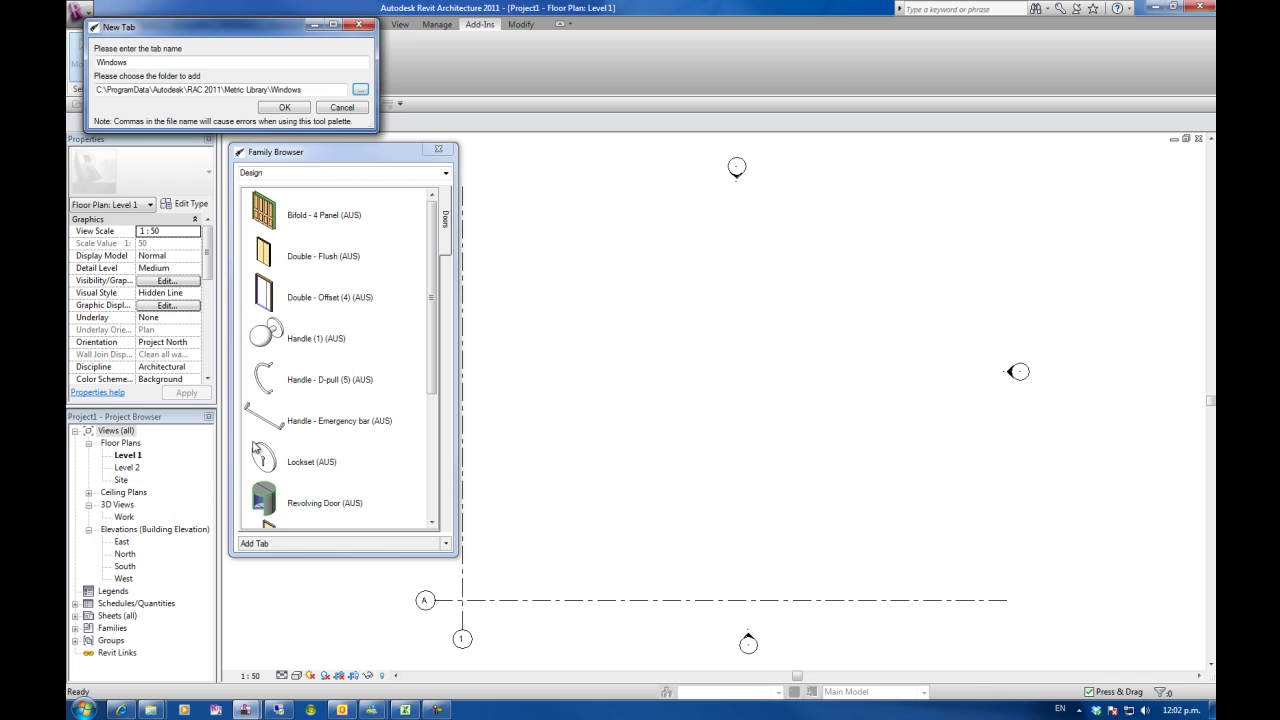
pyautogui.click(283, 108)
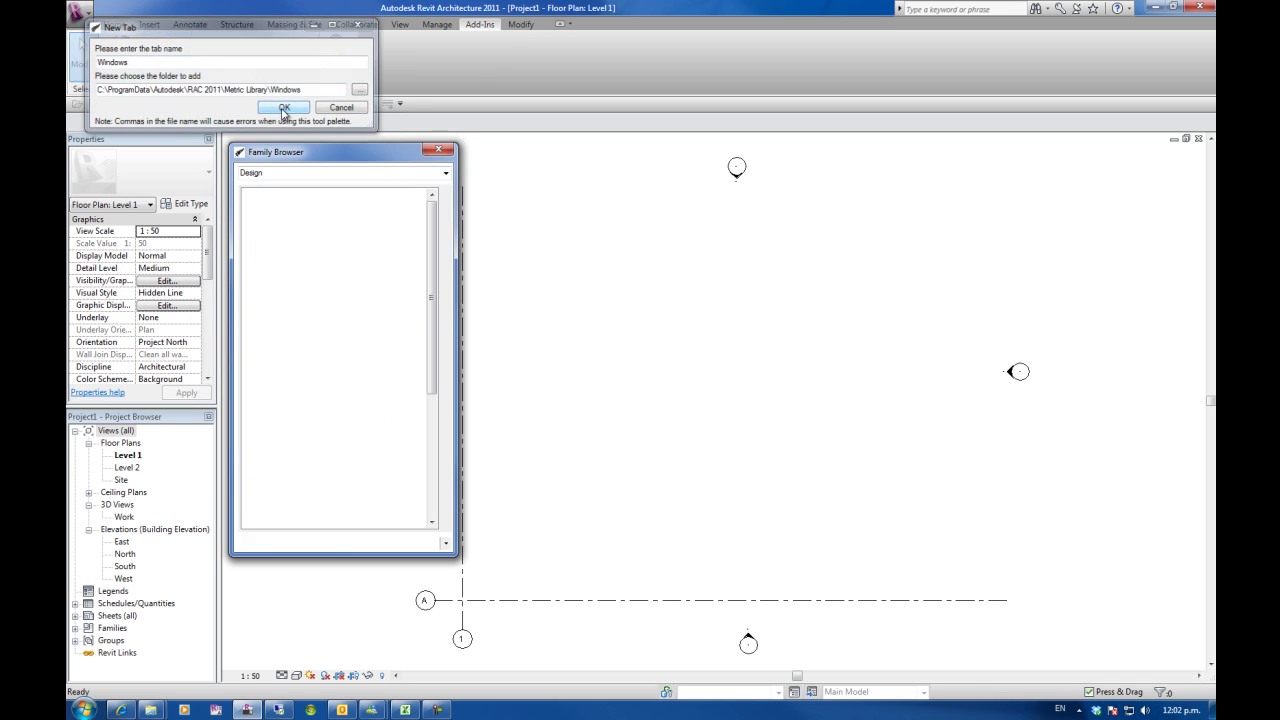
# Flip between the Windows and Doors tabs, ending on the door families
pyautogui.click(446, 316)
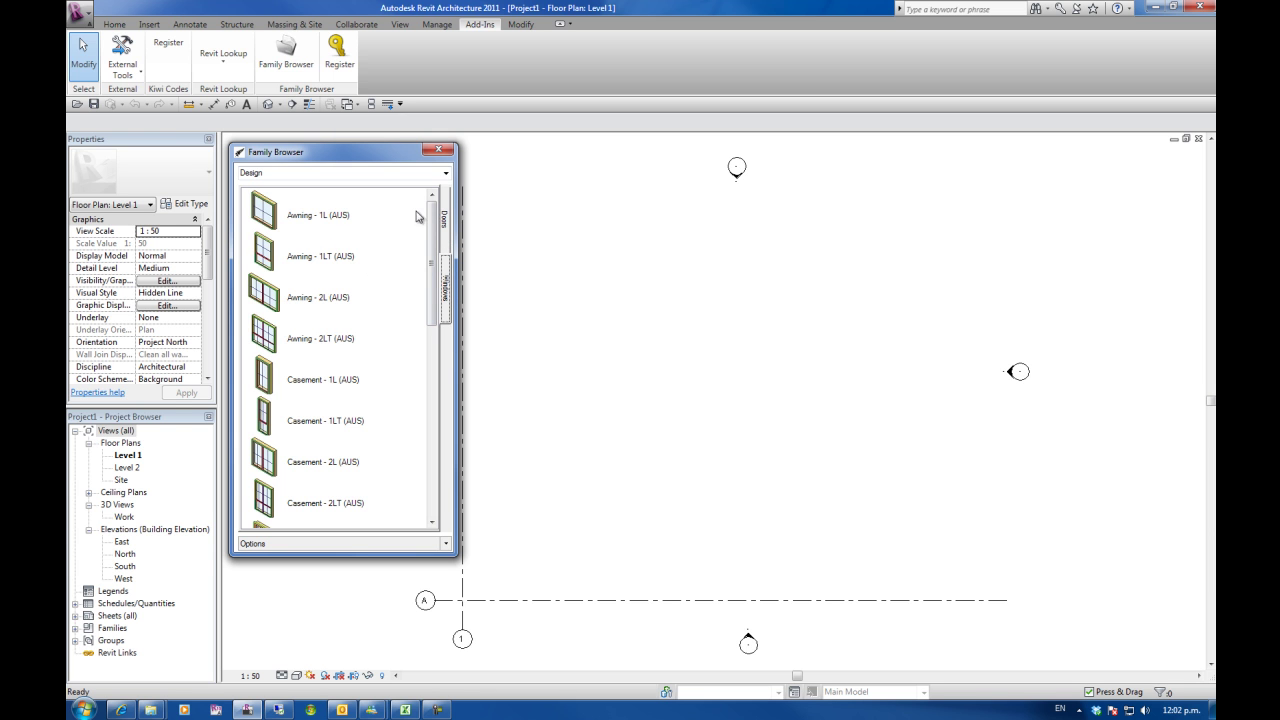
pyautogui.click(446, 216)
pyautogui.click(446, 282)
pyautogui.click(440, 232)
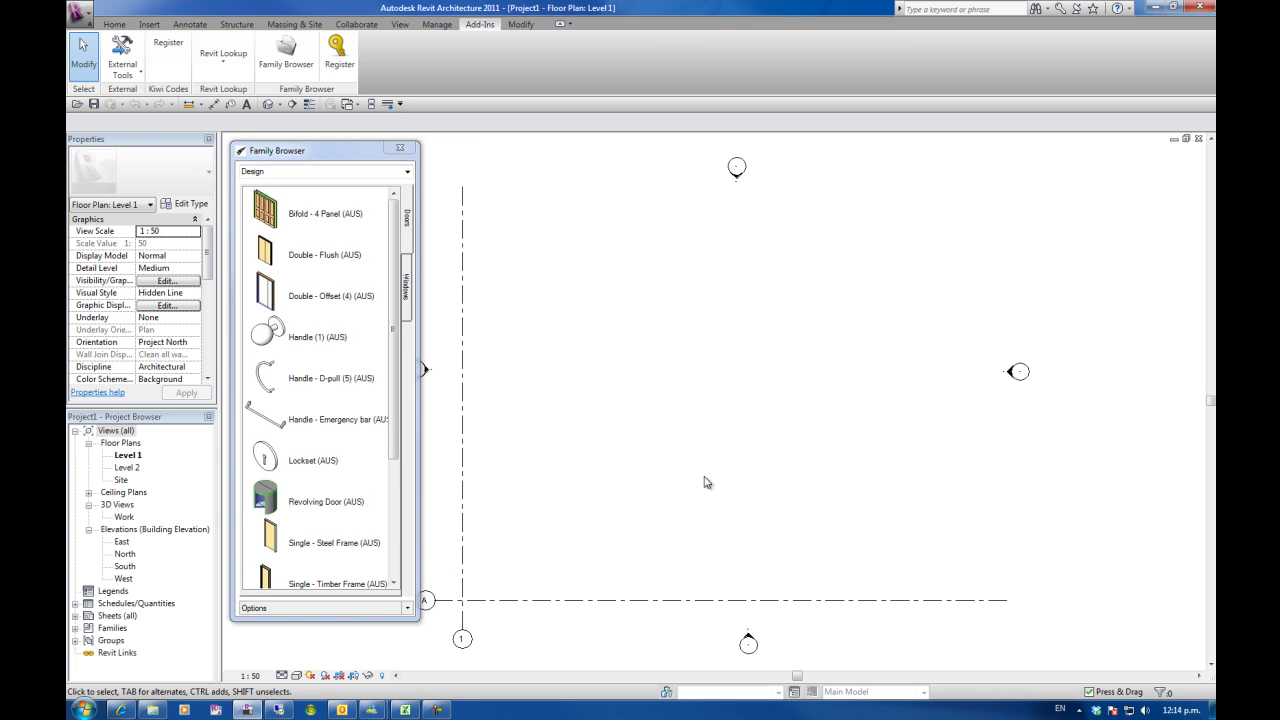
# Switch to the Documentation palette and begin adding a directory of tabs
pyautogui.click(407, 171)
pyautogui.click(378, 193)
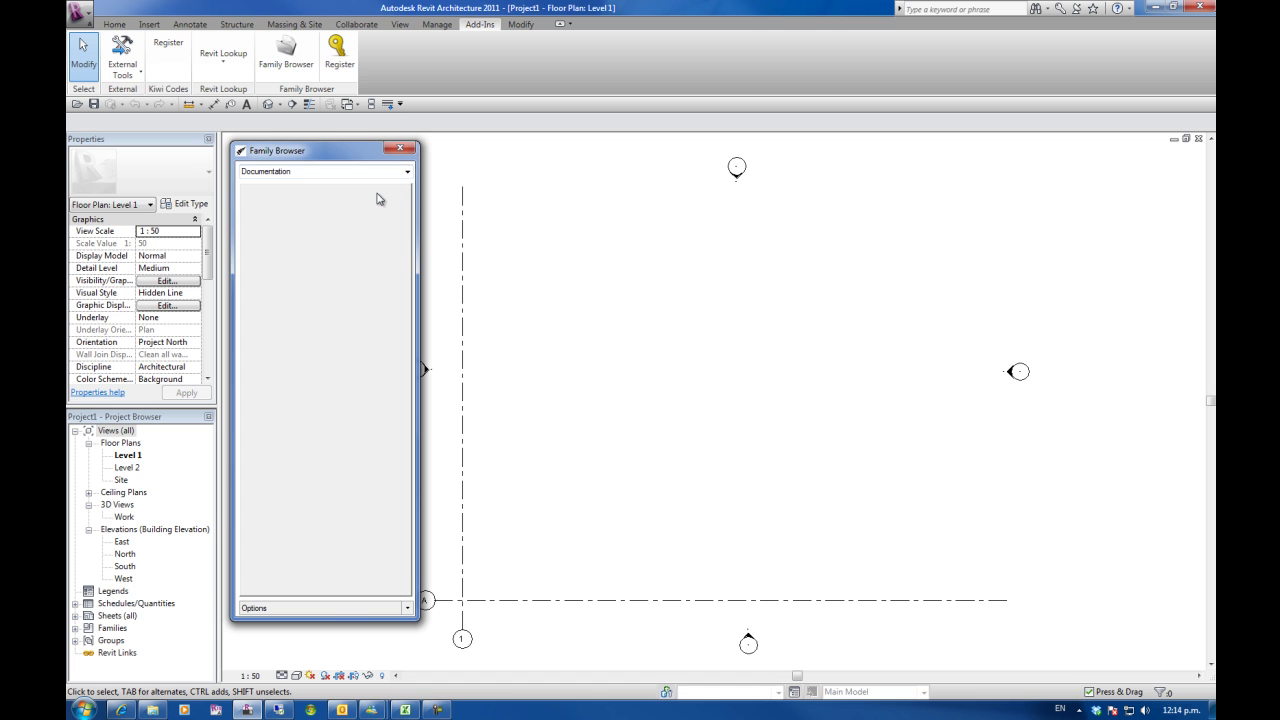
pyautogui.click(408, 609)
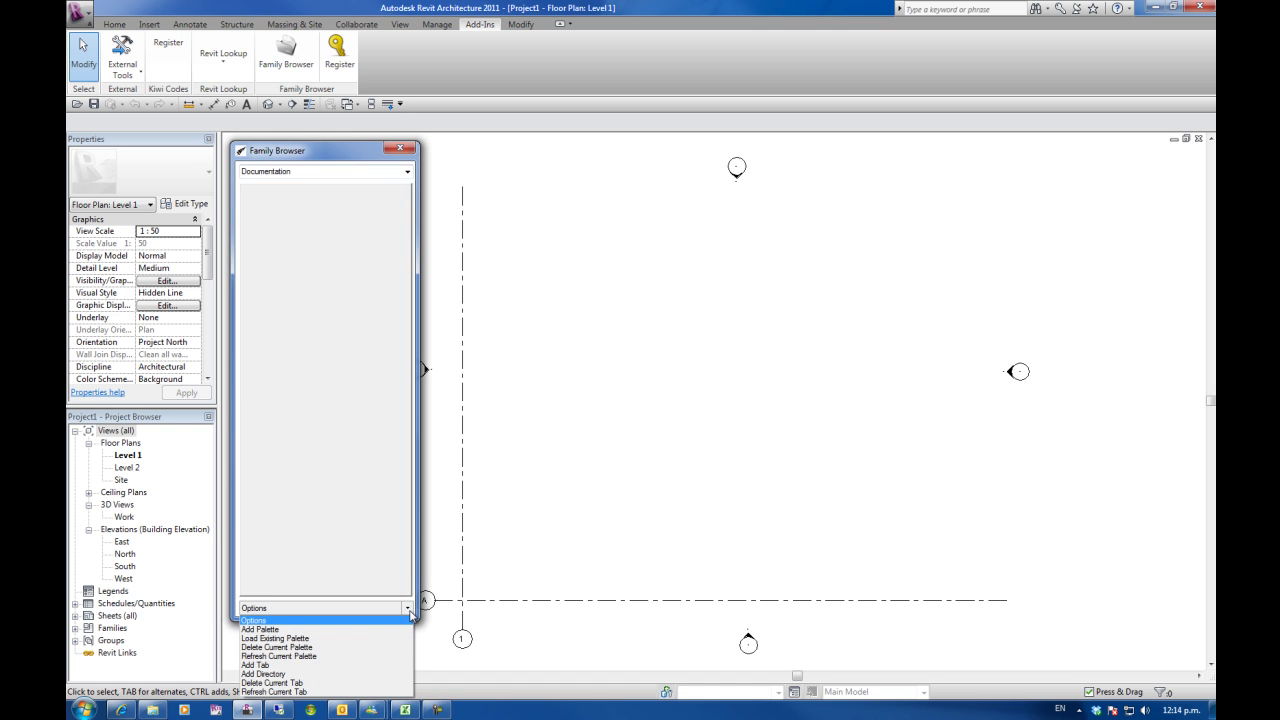
pyautogui.click(318, 675)
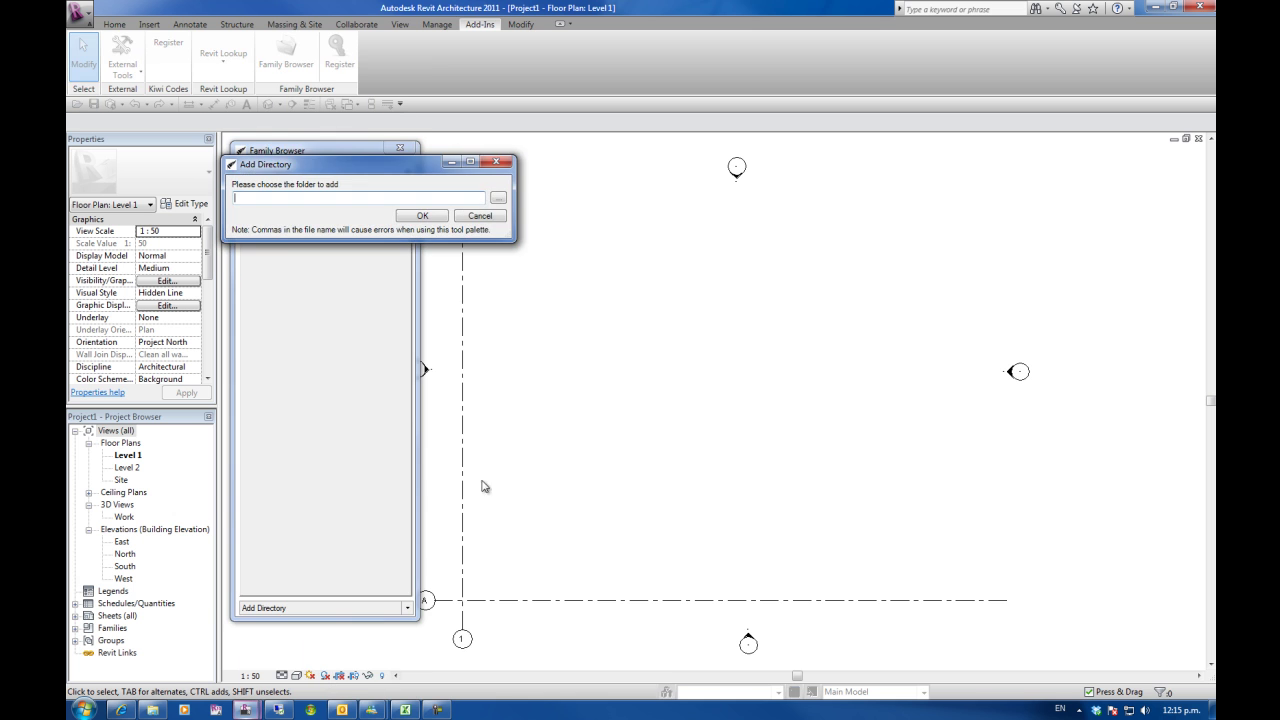
pyautogui.click(499, 199)
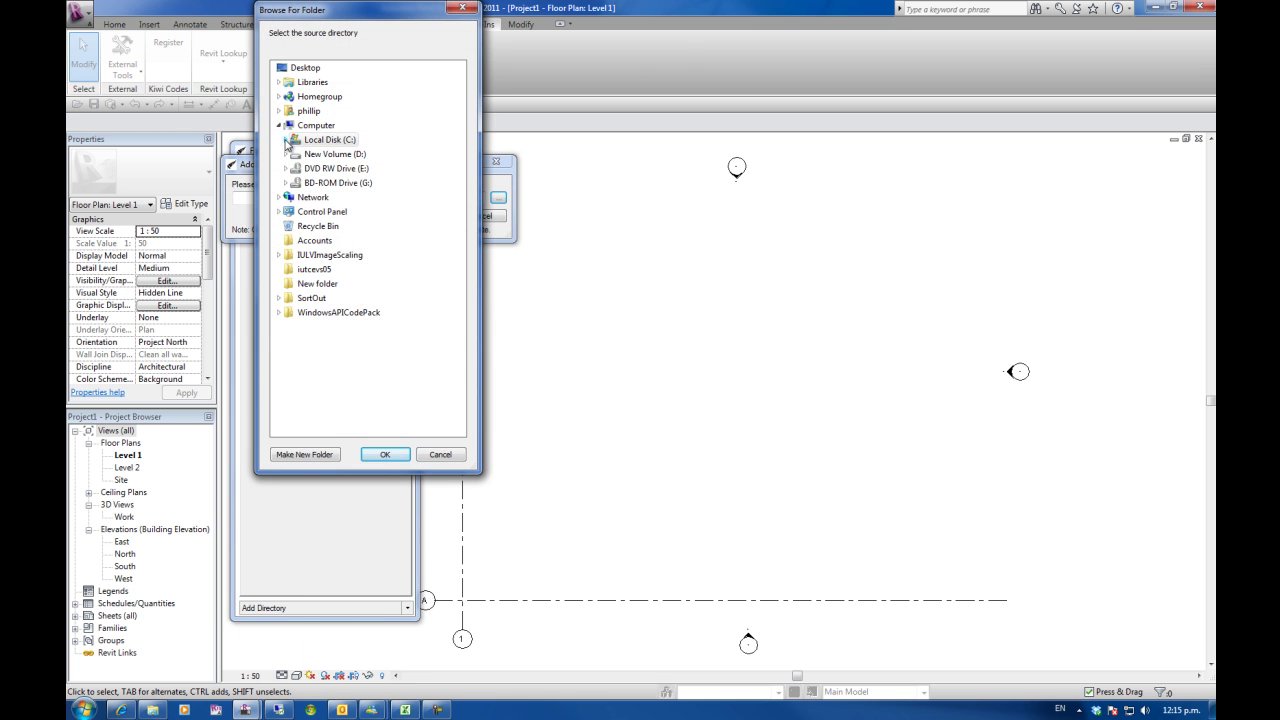
# Select C:\ProgramData\Autodesk\RAC 2011\Metric Library\Annotations\Tags as the directory
pyautogui.moveTo(459, 172); pyautogui.dragTo(459, 233)
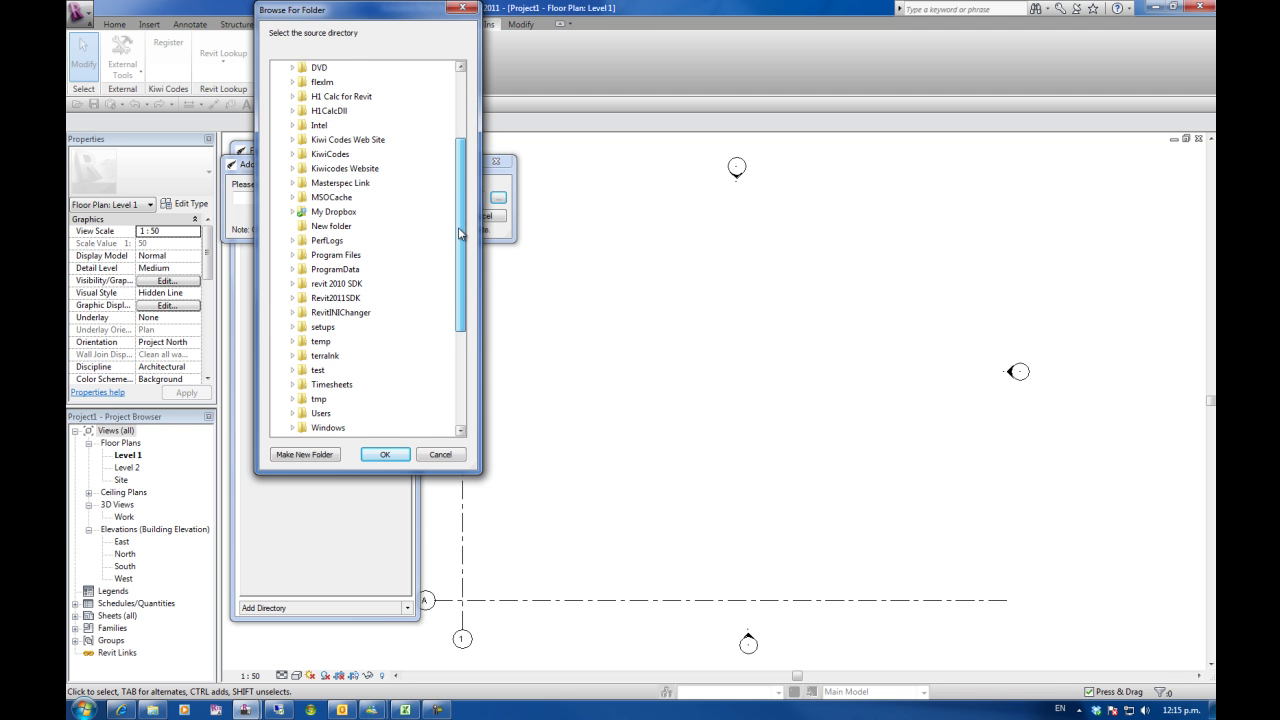
pyautogui.click(293, 270)
pyautogui.click(298, 197)
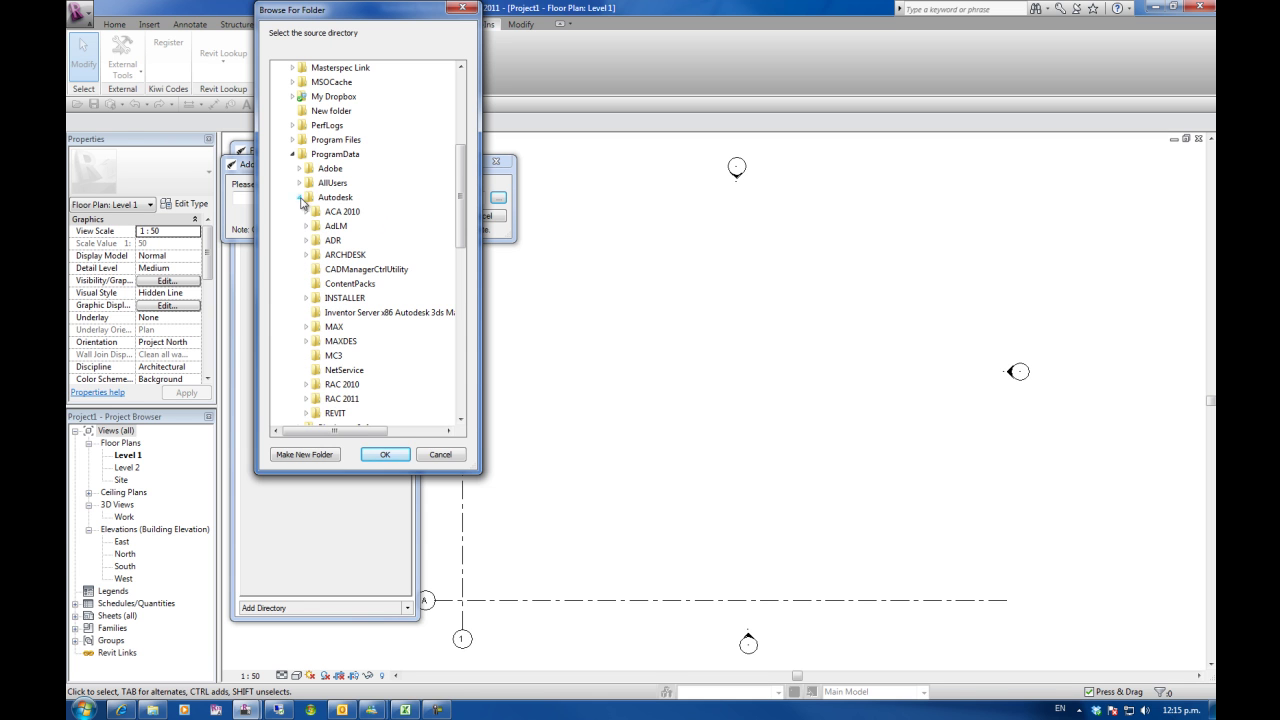
pyautogui.click(307, 398)
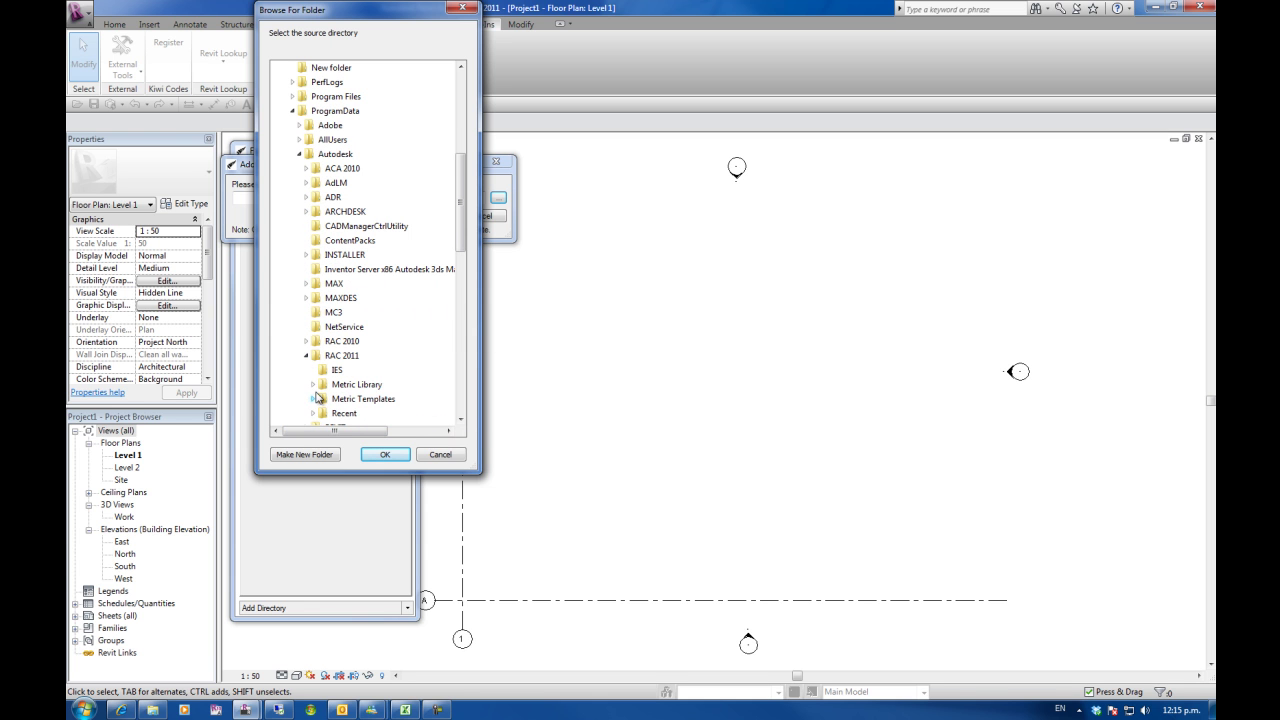
pyautogui.click(313, 388)
pyautogui.click(319, 84)
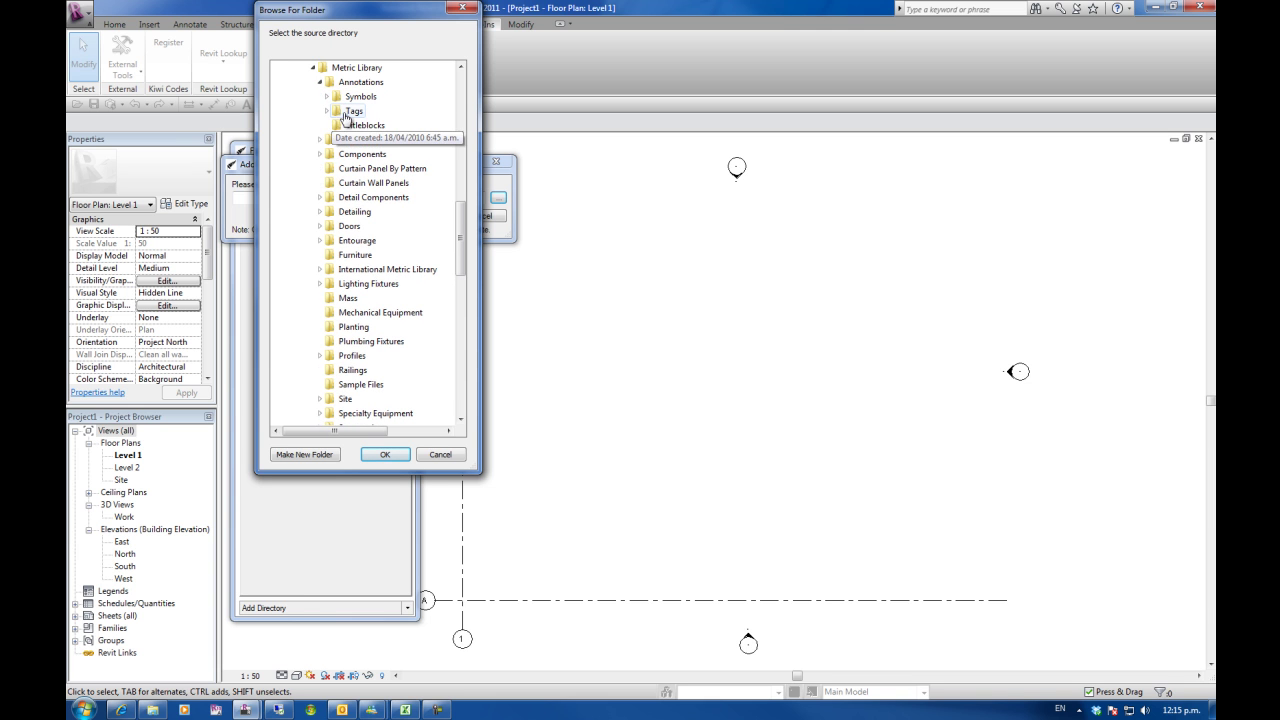
pyautogui.click(327, 111)
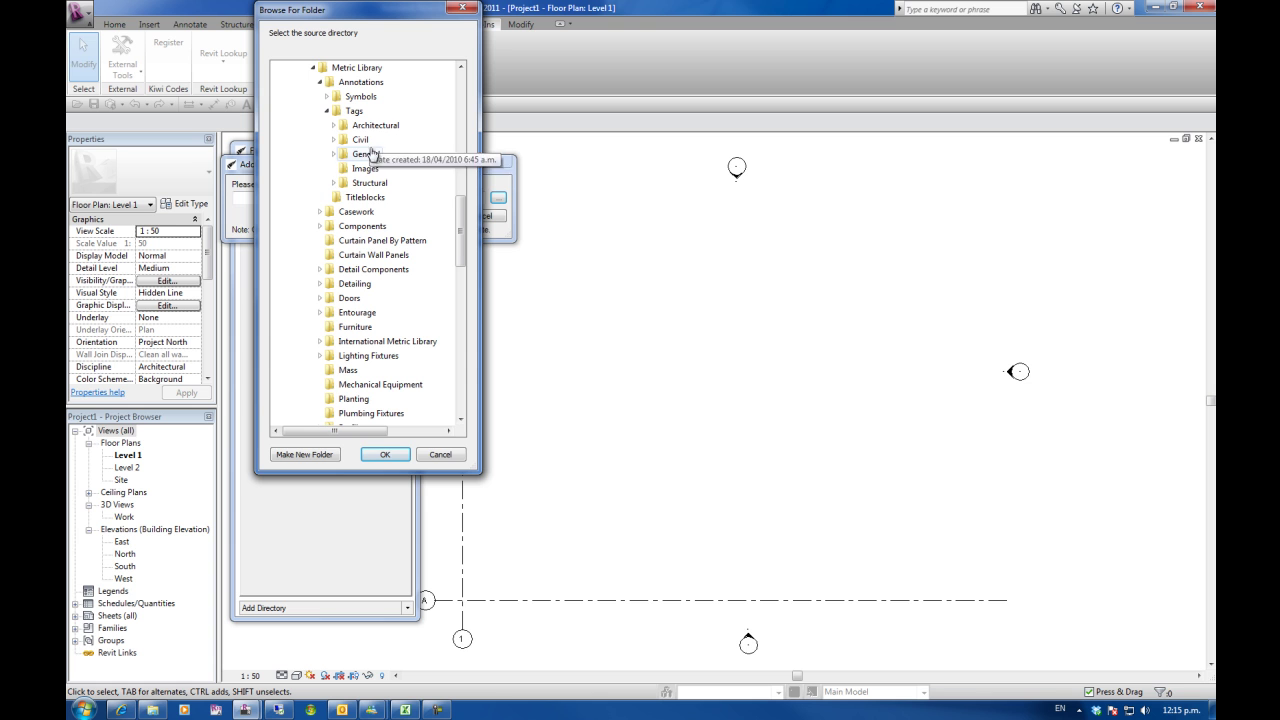
pyautogui.click(355, 112)
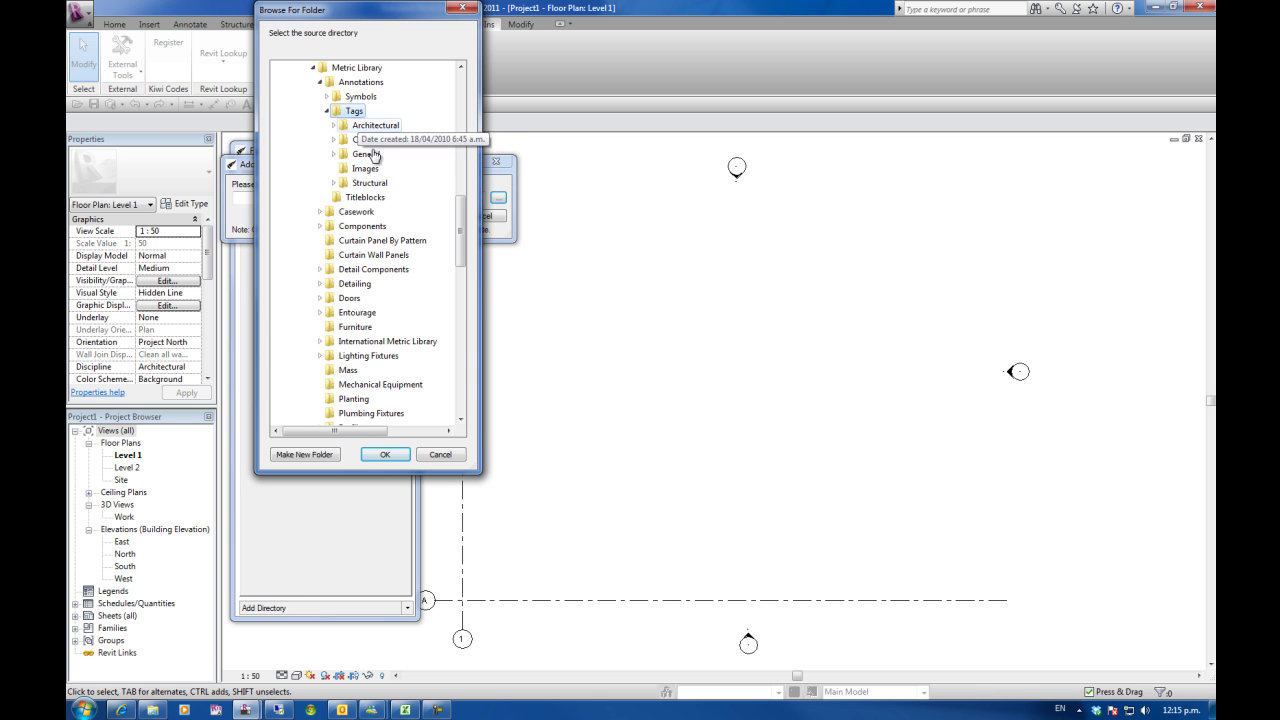
pyautogui.click(383, 454)
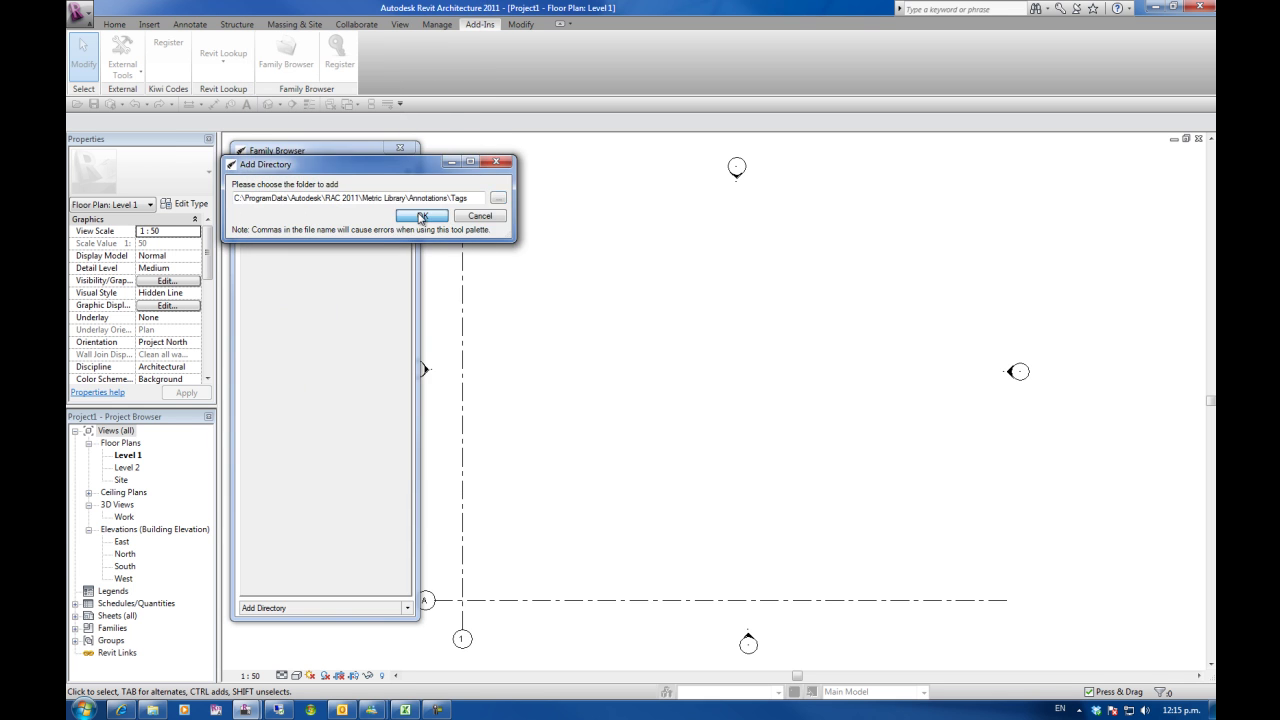
# Add the Tags directory, then review the Architectural, Civil, General and Structural tag tabs
pyautogui.click(420, 215)
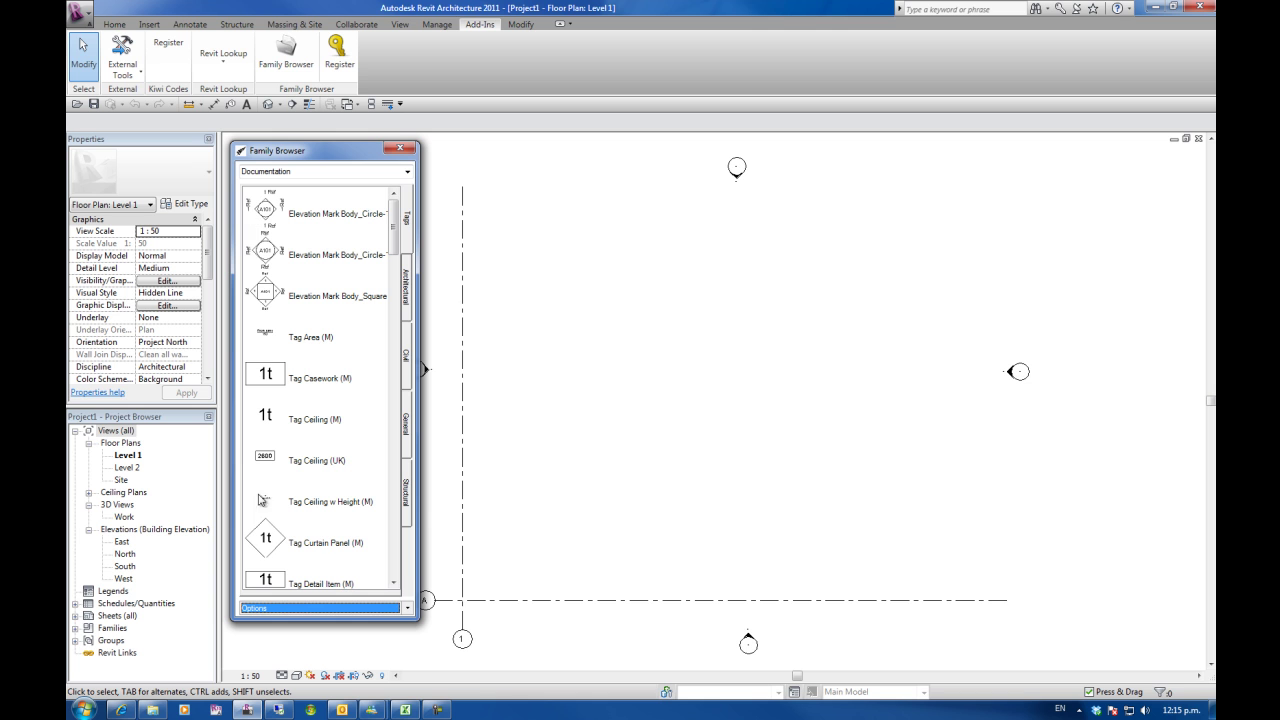
pyautogui.click(406, 292)
pyautogui.click(407, 359)
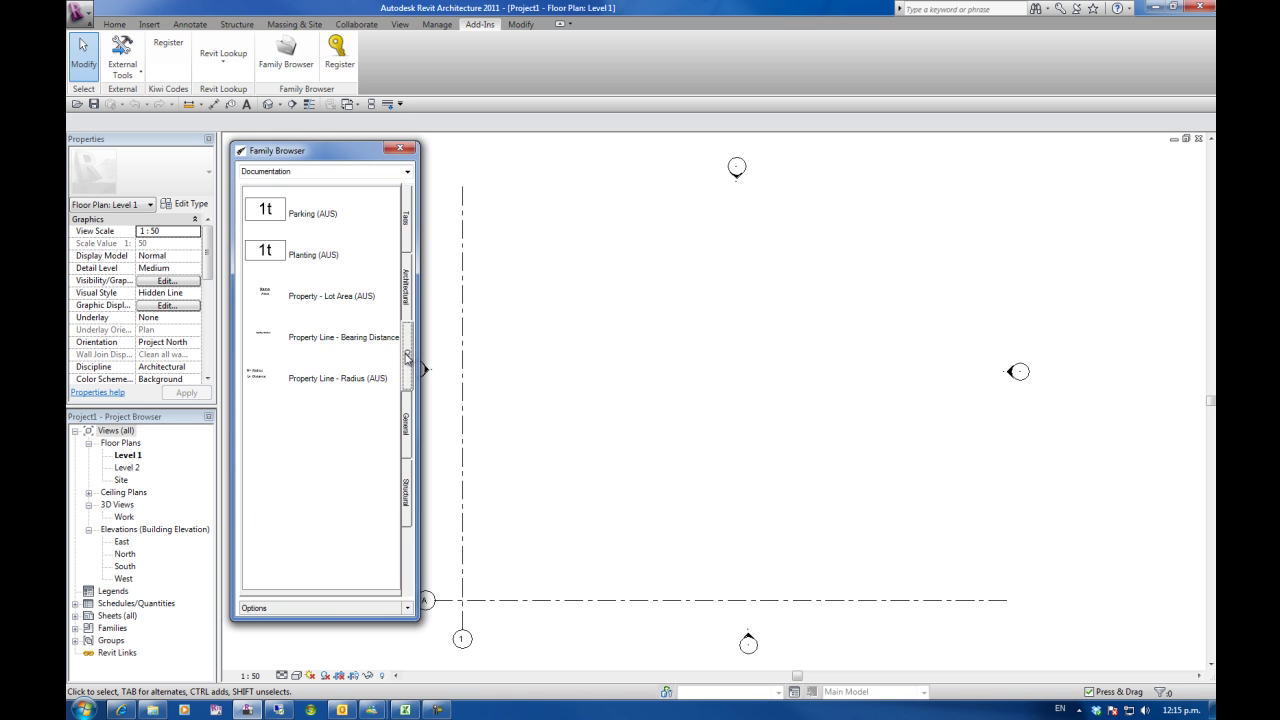
pyautogui.click(406, 425)
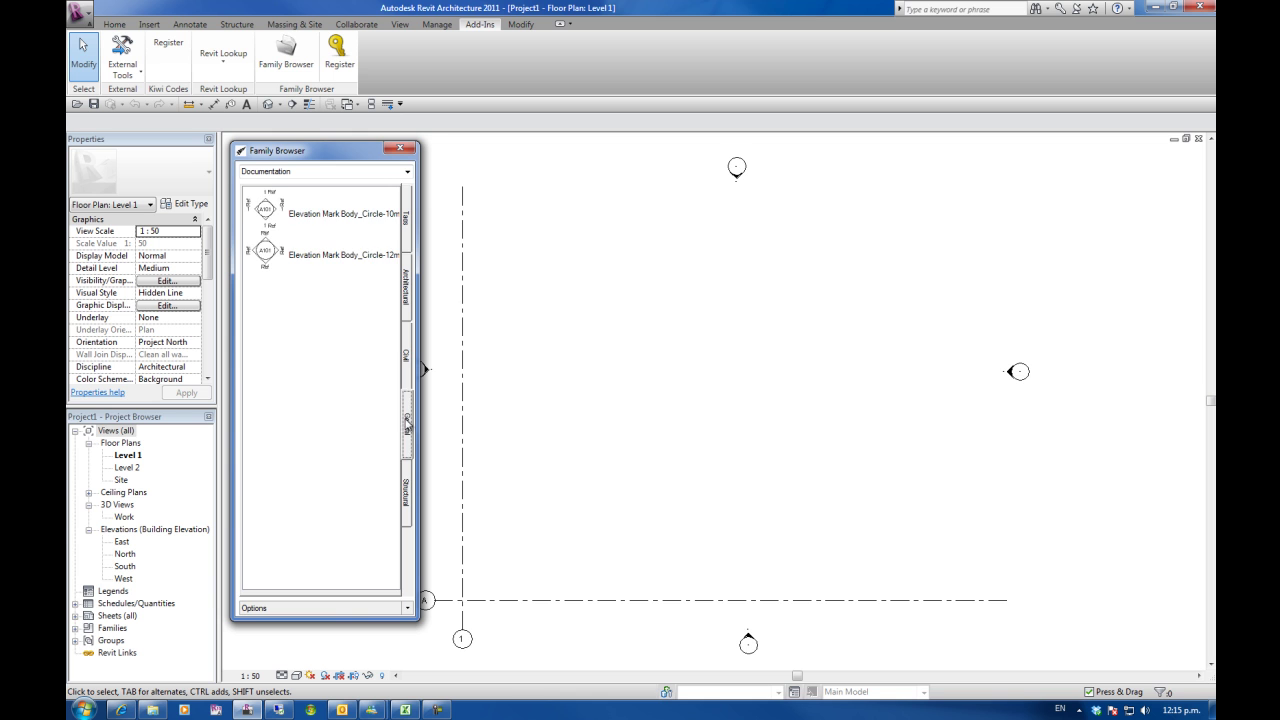
pyautogui.click(407, 491)
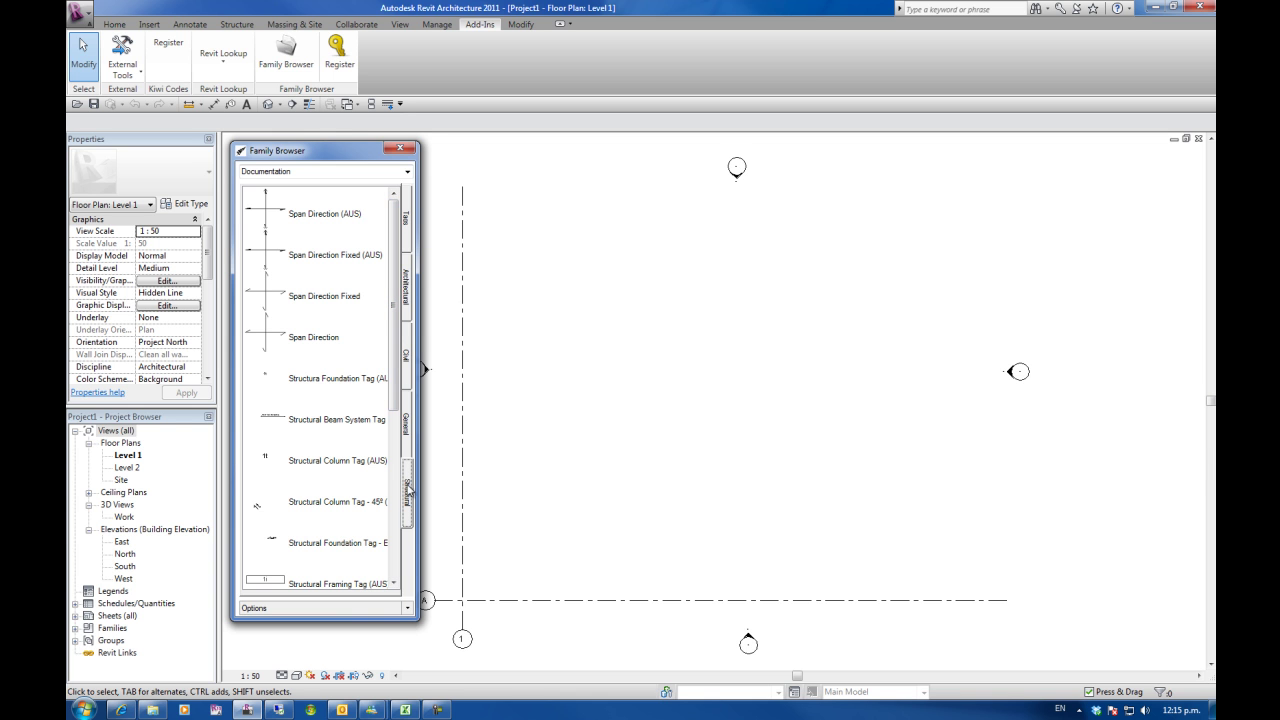
pyautogui.moveTo(398, 283)
pyautogui.mouseDown()
pyautogui.moveTo(396, 413)
pyautogui.moveTo(392, 287)
pyautogui.mouseUp()
# Delete the Structural tab from the Documentation palette
pyautogui.click(408, 612)
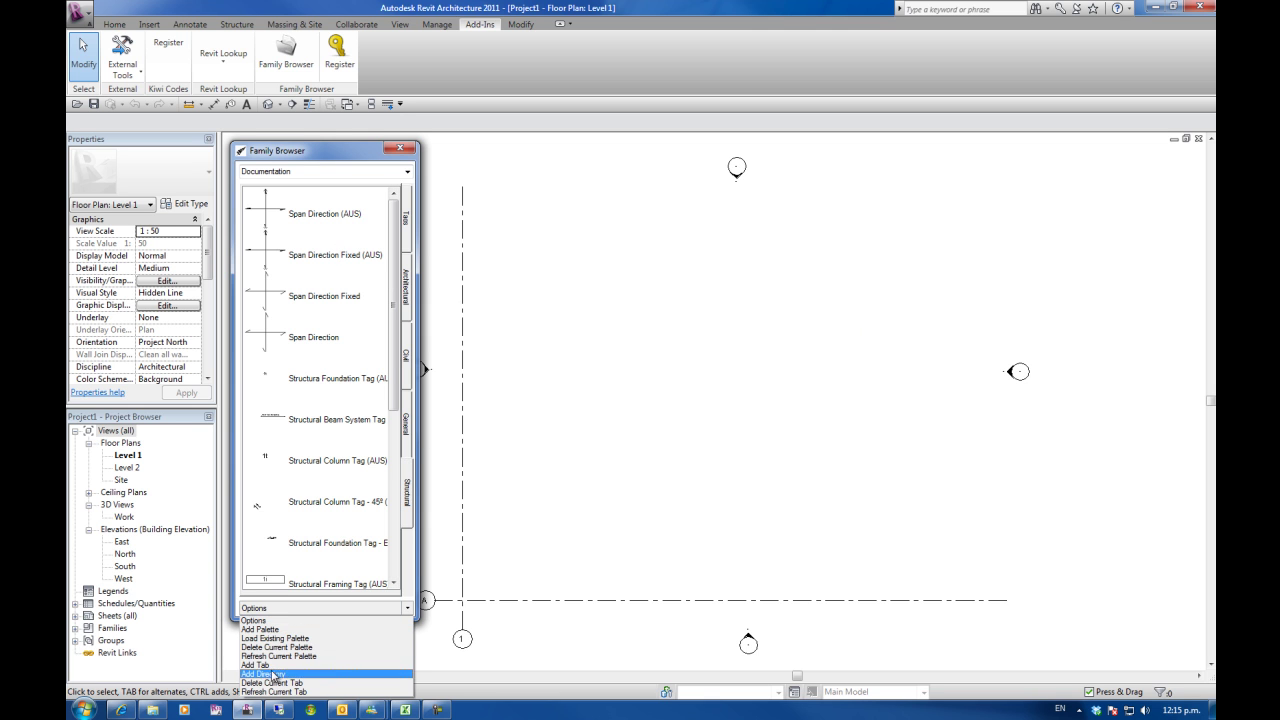
pyautogui.click(298, 686)
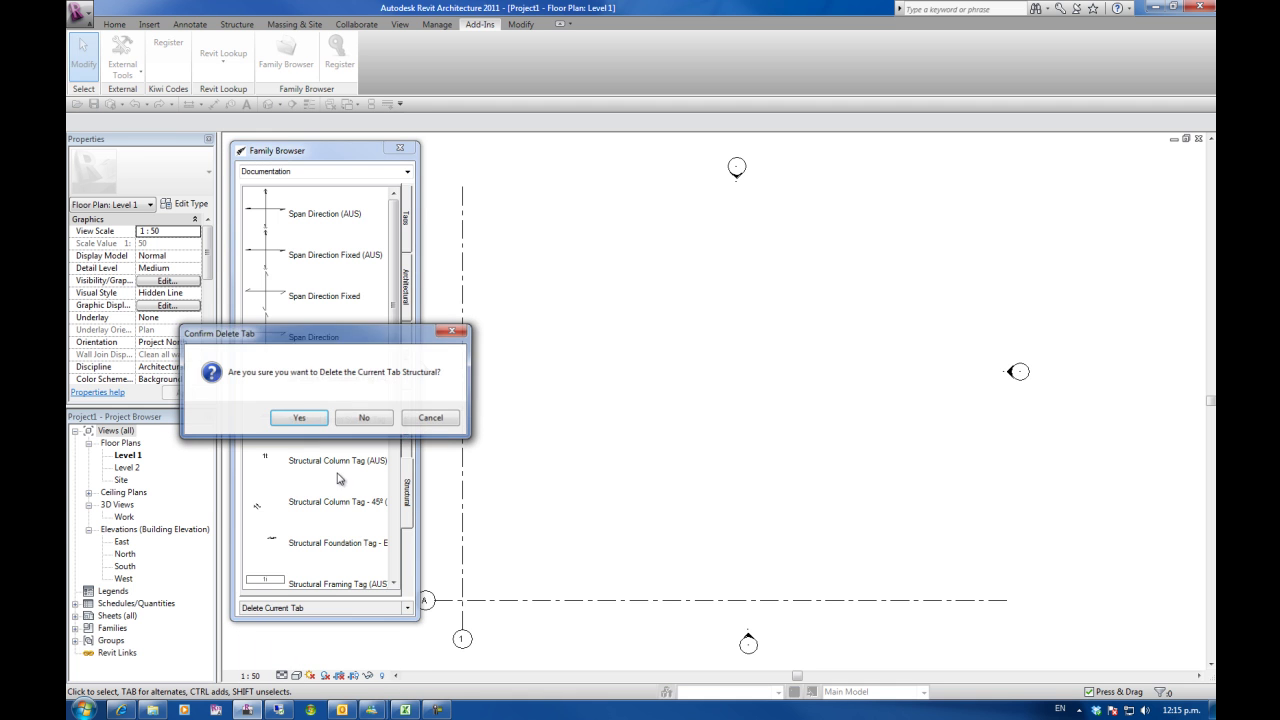
pyautogui.click(299, 424)
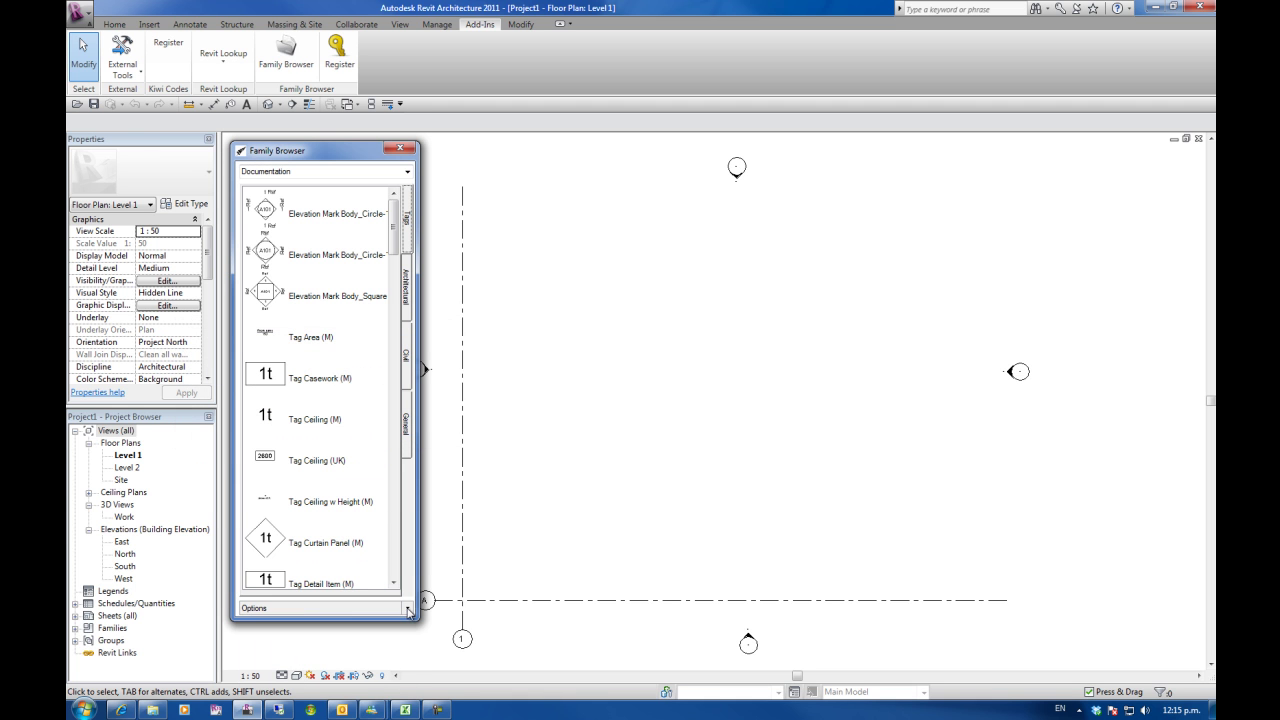
# Check the Civil and Tags tabs, then open the palette list
pyautogui.click(408, 612)
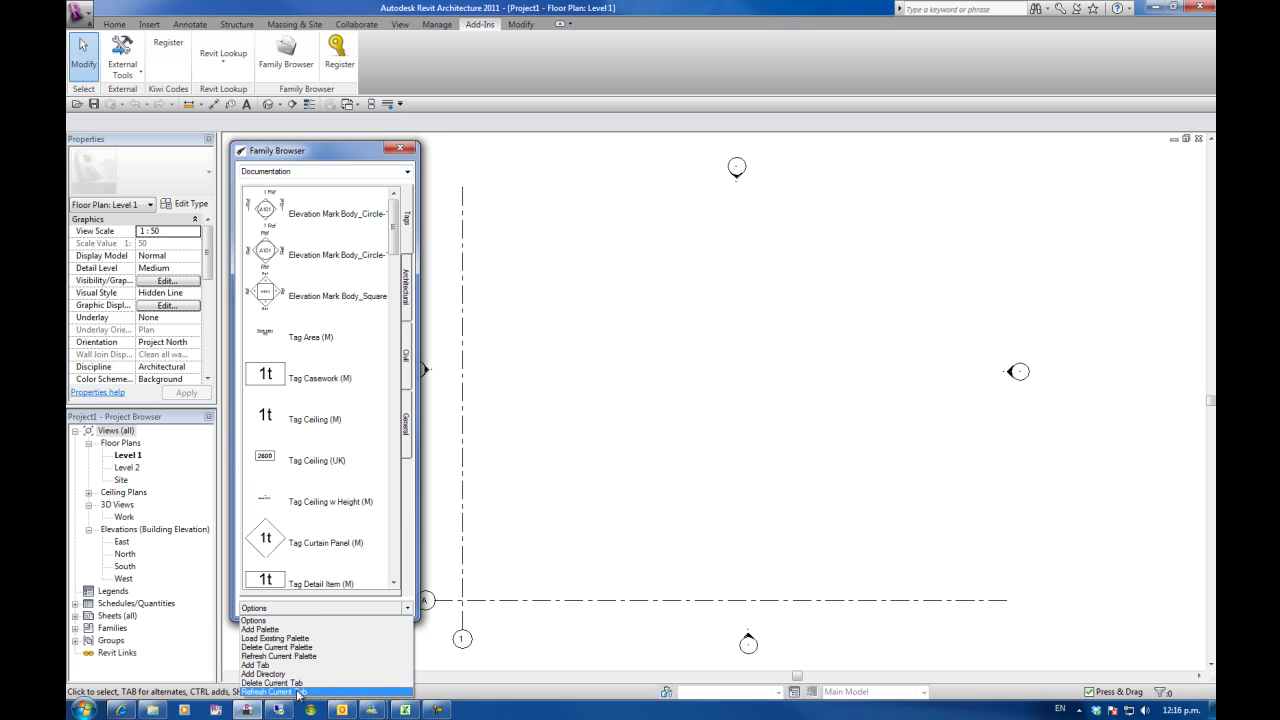
pyautogui.click(538, 466)
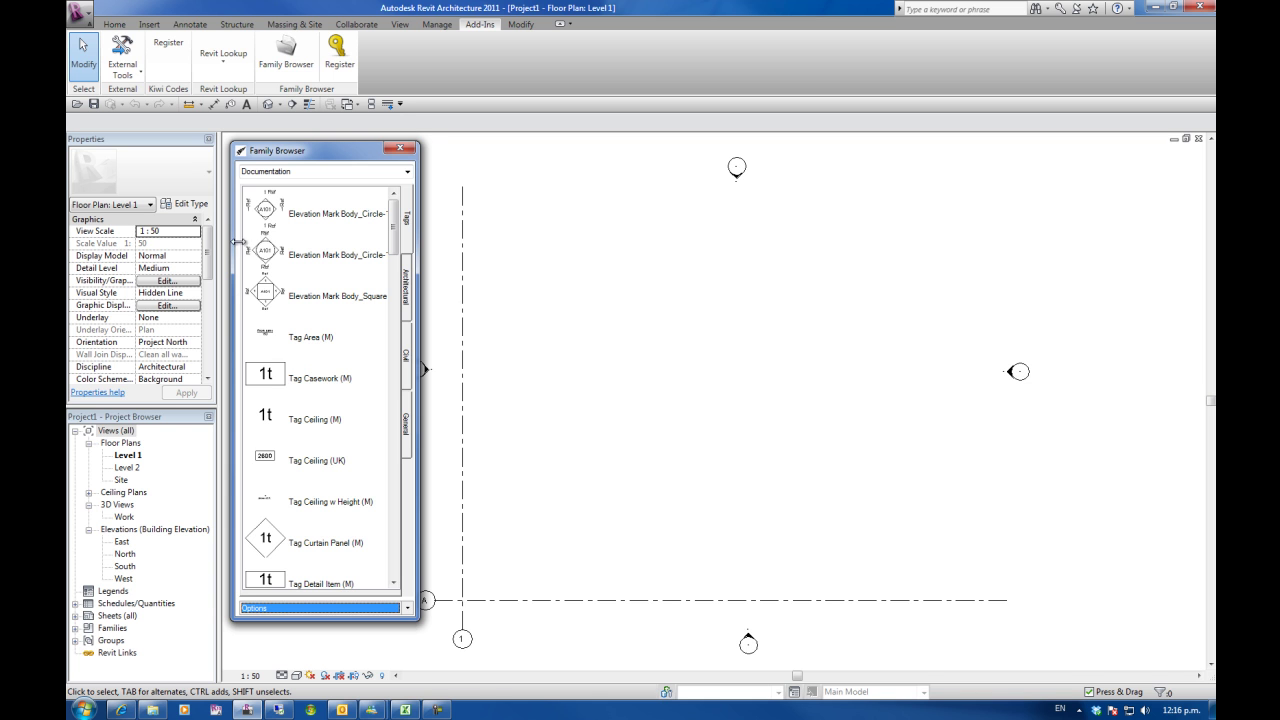
pyautogui.click(407, 368)
pyautogui.click(406, 218)
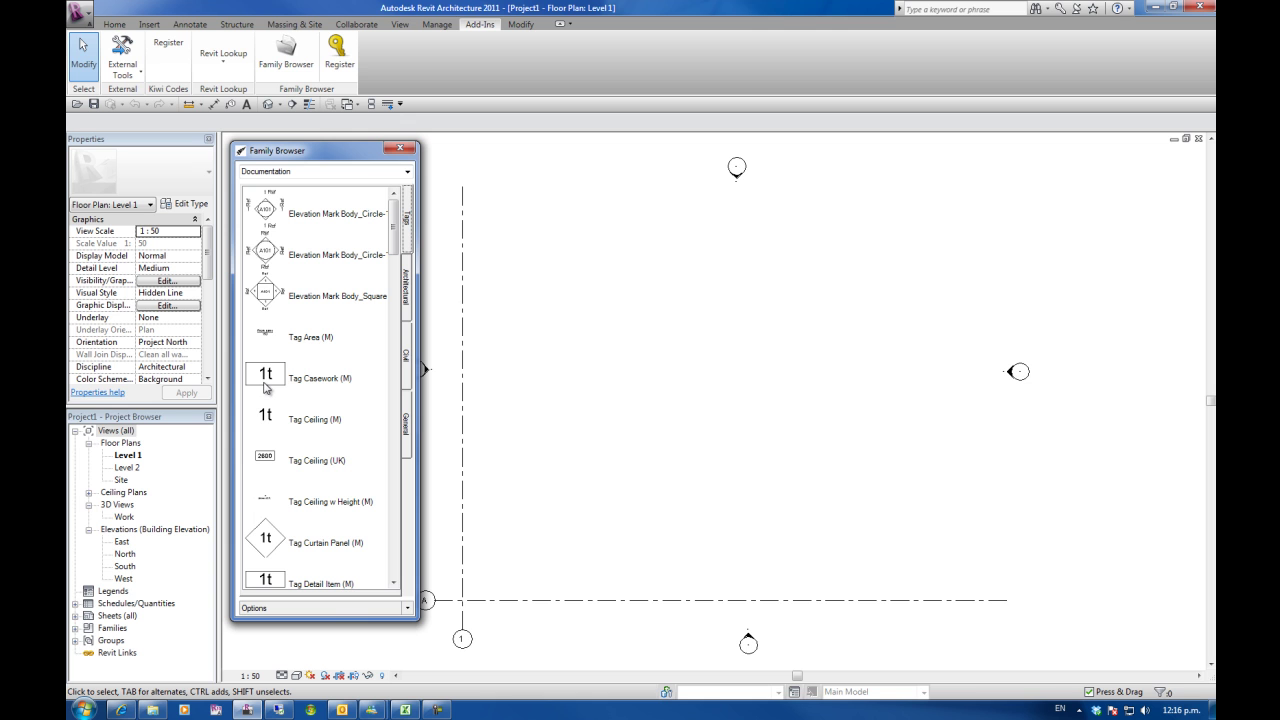
pyautogui.click(407, 172)
# Switch palettes Design, Documentation, then Design again, and bring up the Options list
pyautogui.click(344, 185)
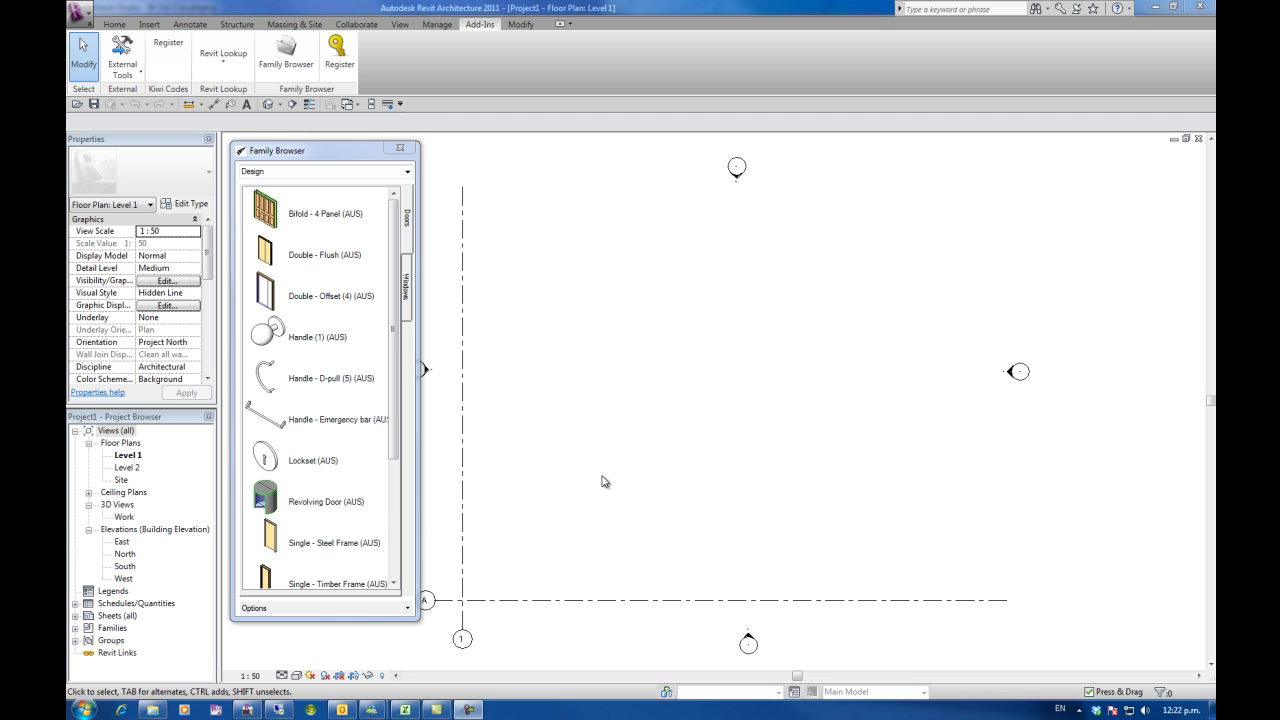
pyautogui.click(409, 177)
pyautogui.click(265, 193)
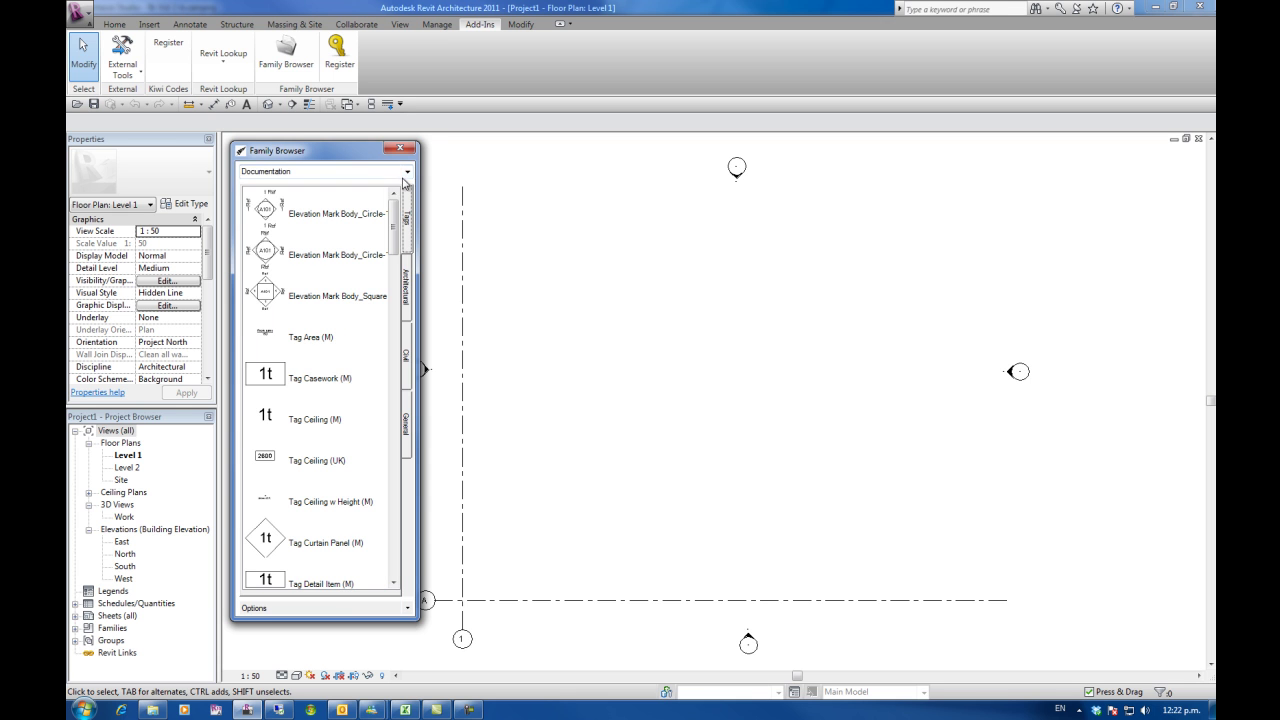
pyautogui.click(407, 177)
pyautogui.click(253, 184)
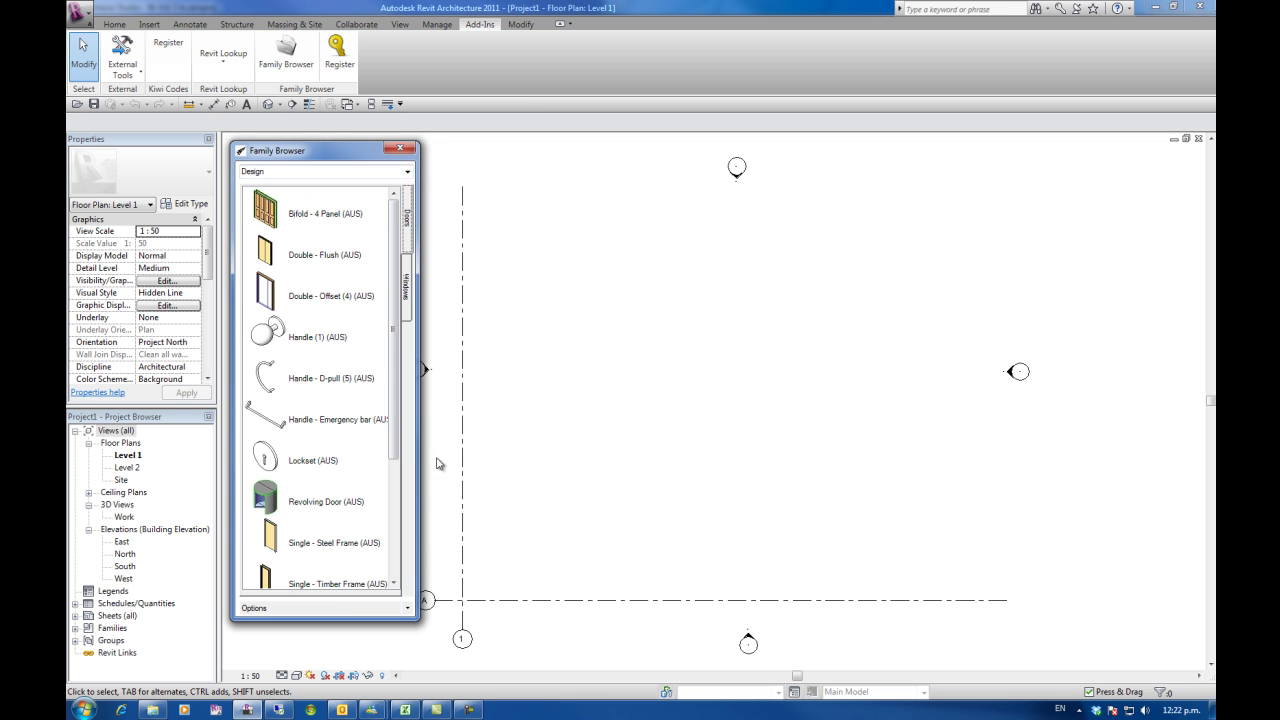
pyautogui.click(406, 608)
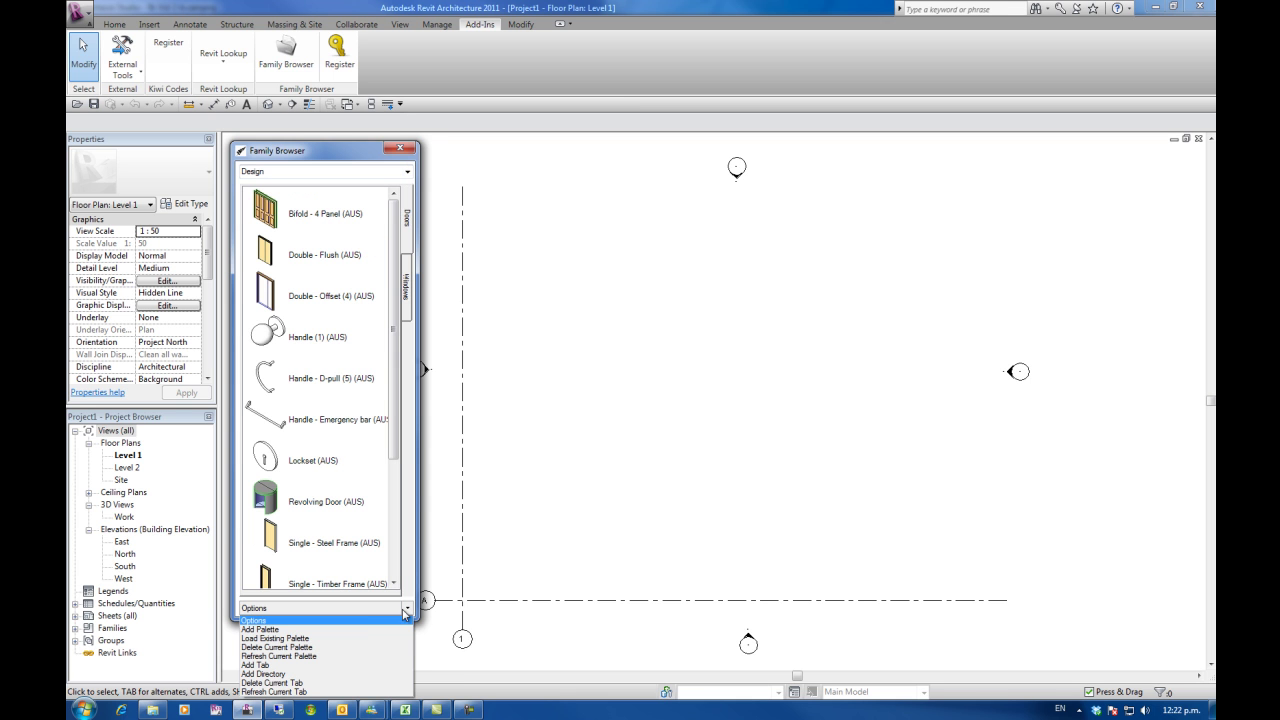
# Load the existing palette Detail Components.txt from SERVER\Revit Templates\Pallettes
pyautogui.click(293, 638)
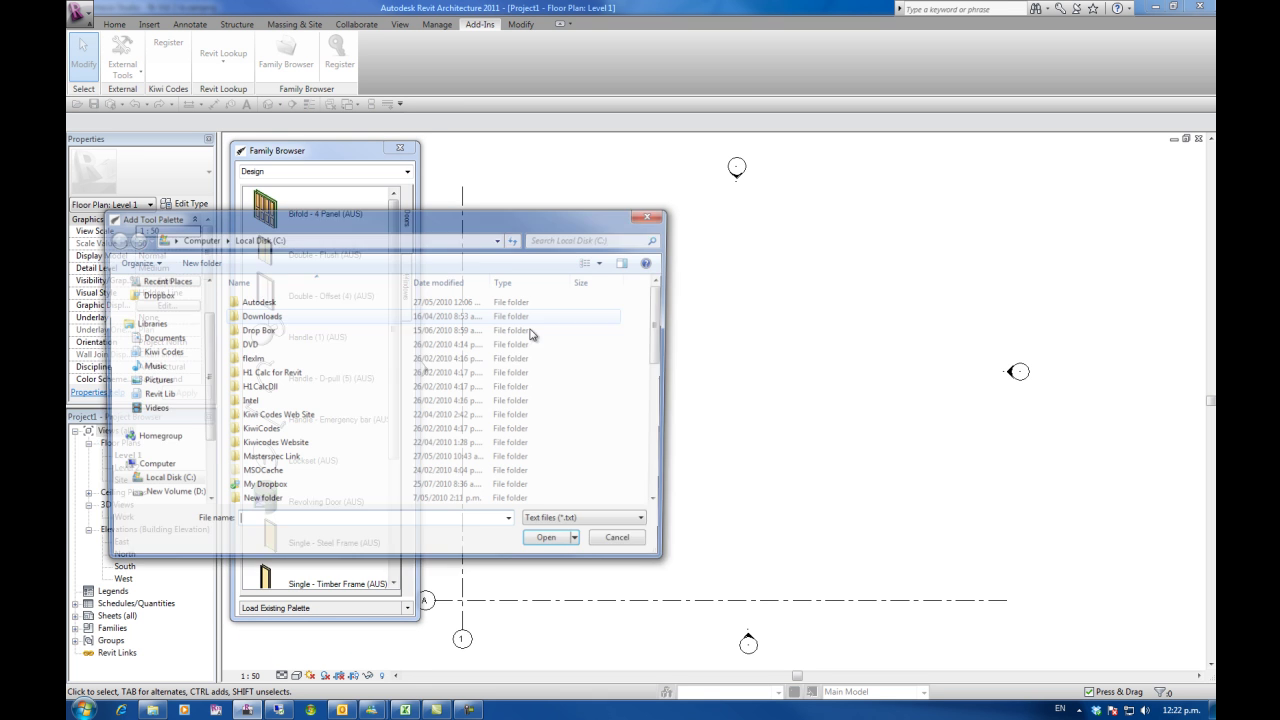
pyautogui.moveTo(205, 381); pyautogui.dragTo(205, 430)
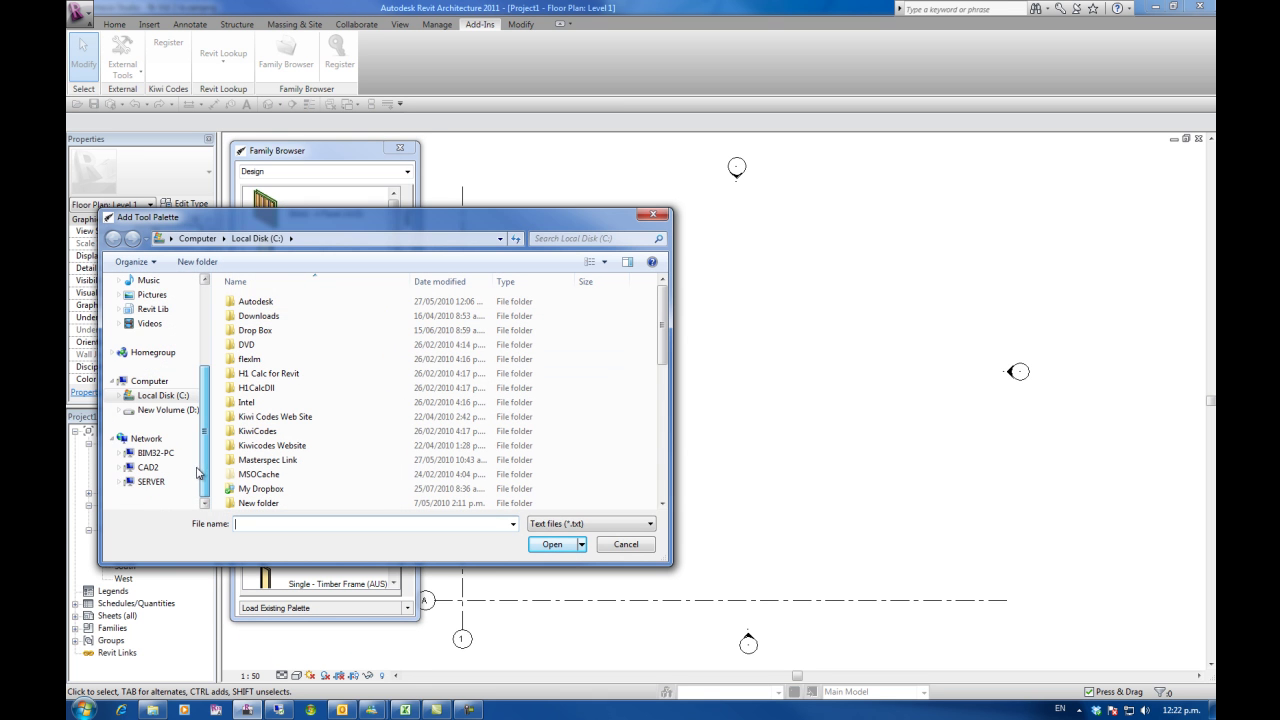
pyautogui.click(151, 481)
pyautogui.scroll(-8, 440, 400)
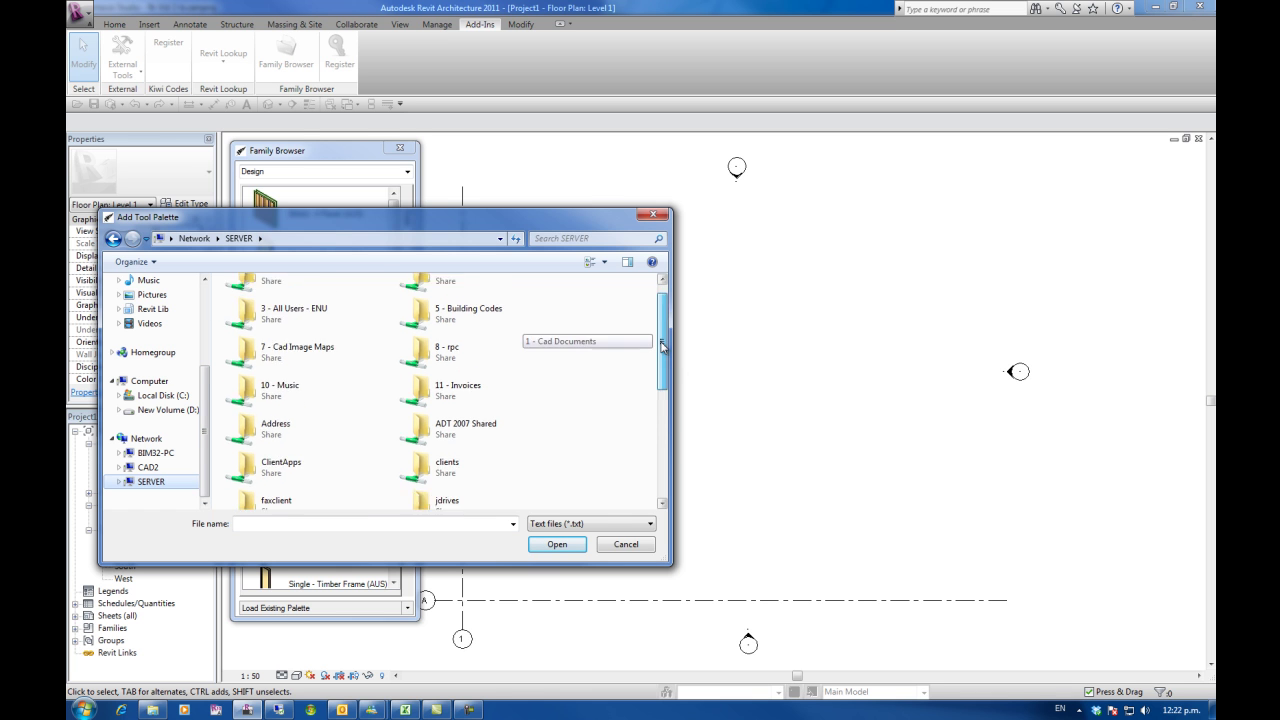
pyautogui.doubleClick(462, 416)
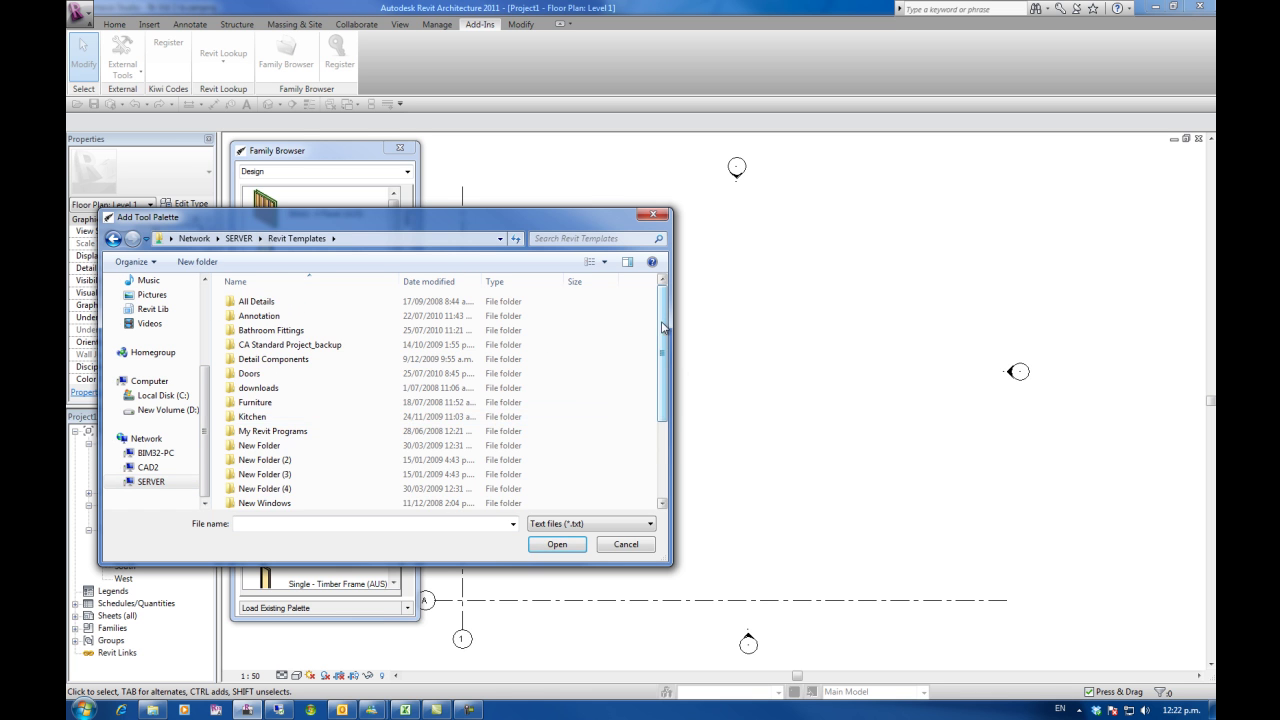
pyautogui.scroll(-3, 565, 400)
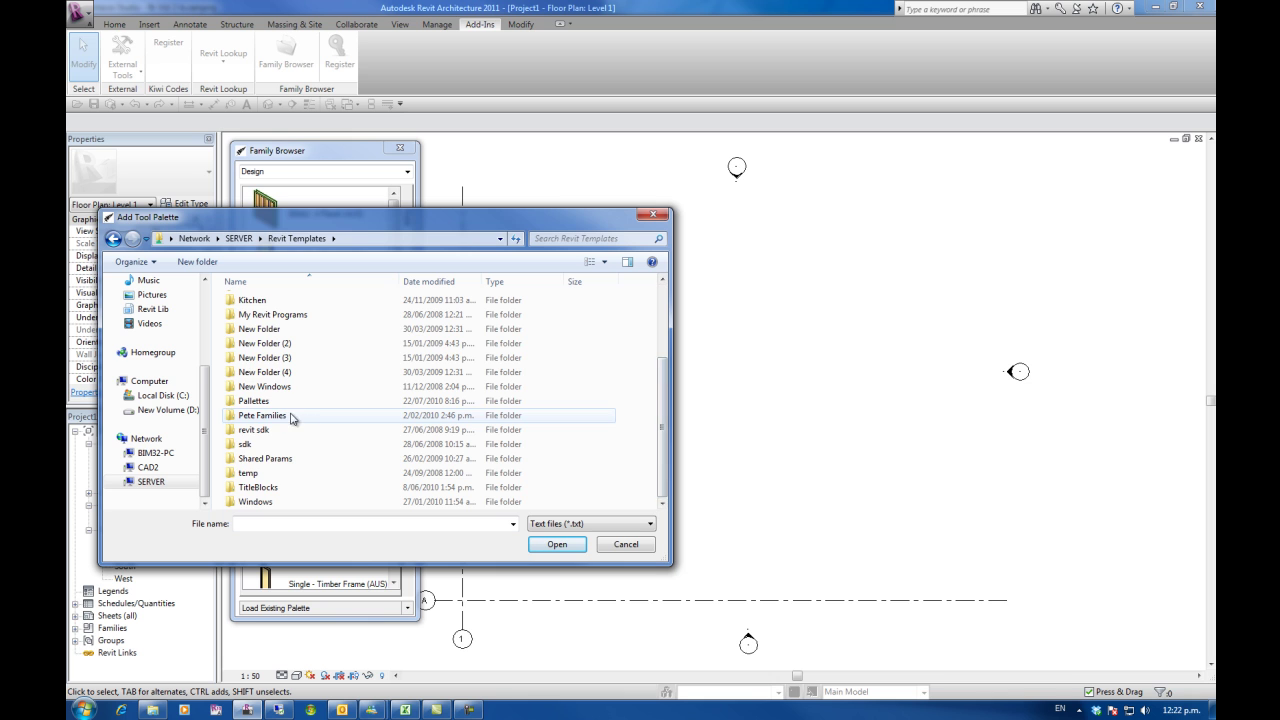
pyautogui.doubleClick(268, 403)
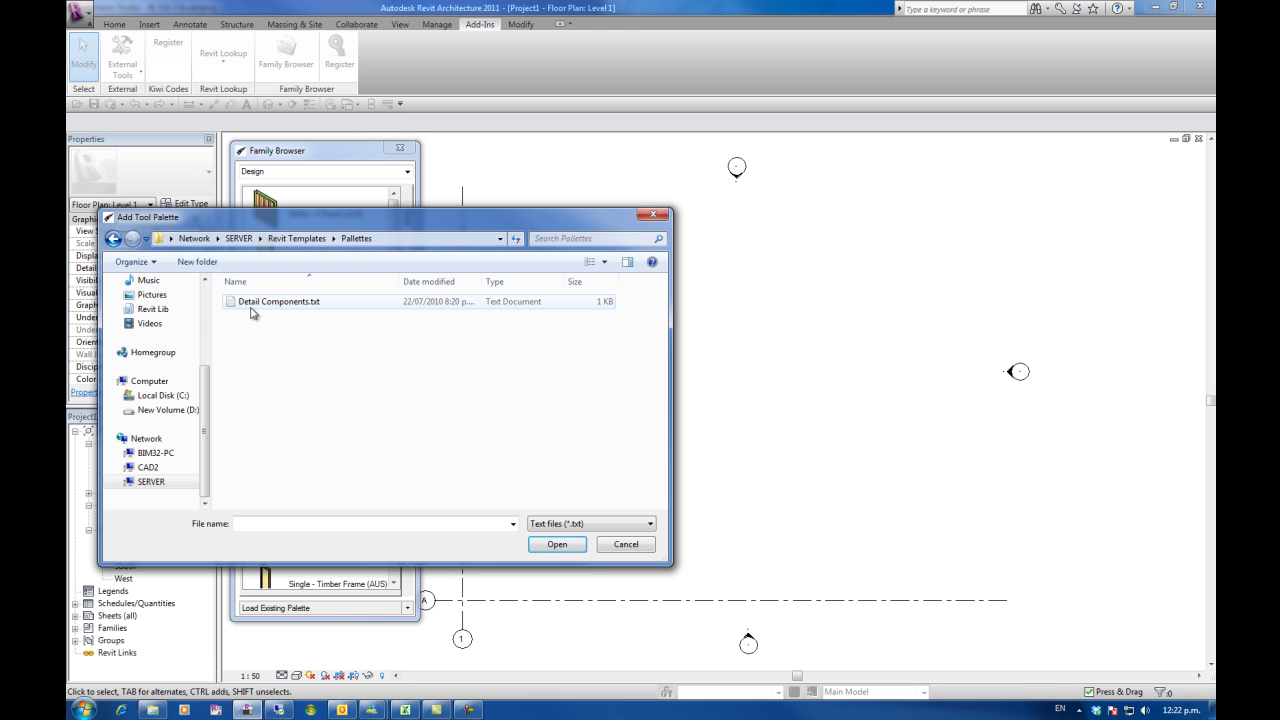
pyautogui.click(285, 302)
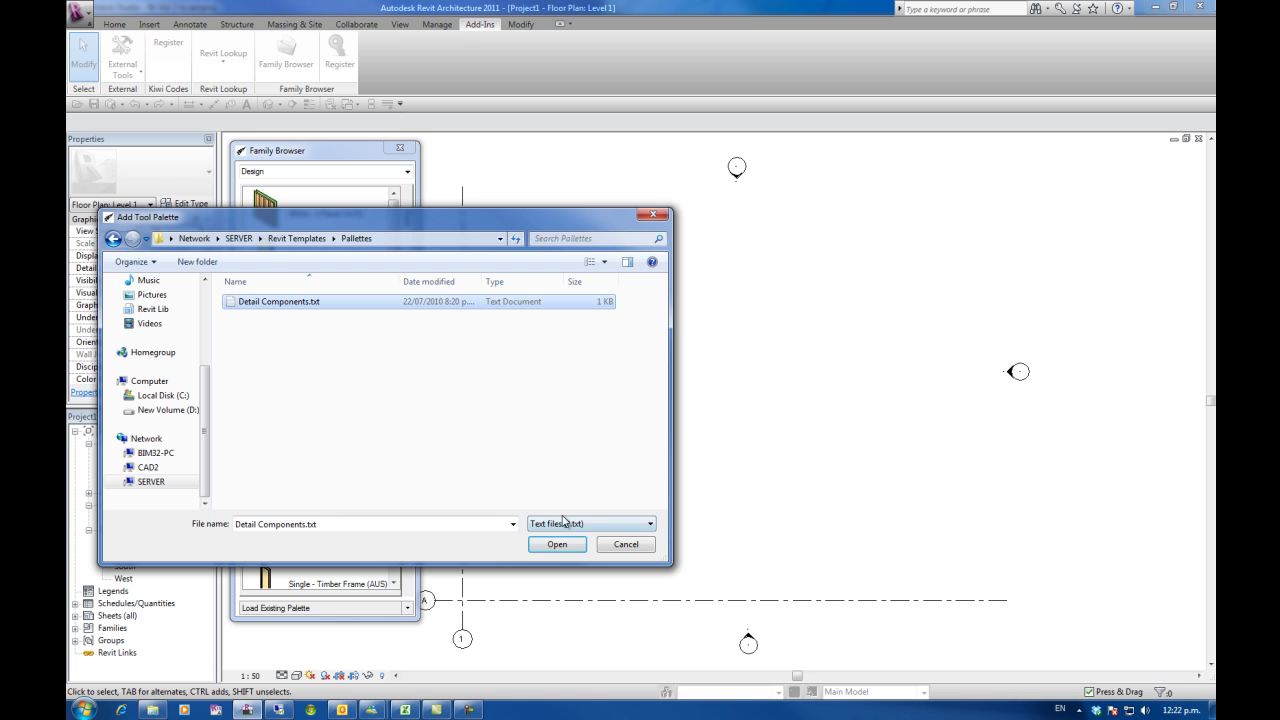
pyautogui.click(565, 545)
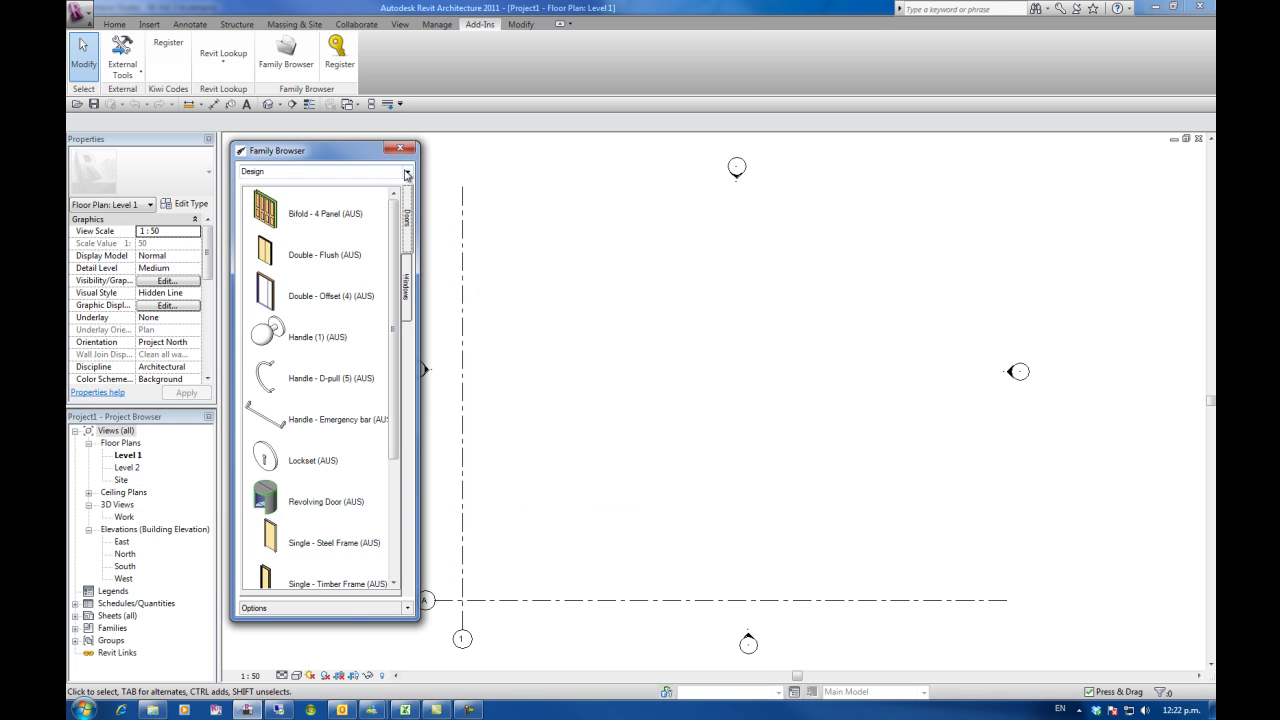
# Switch the Family Browser to the Detail Components palette
pyautogui.click(406, 171)
pyautogui.click(310, 191)
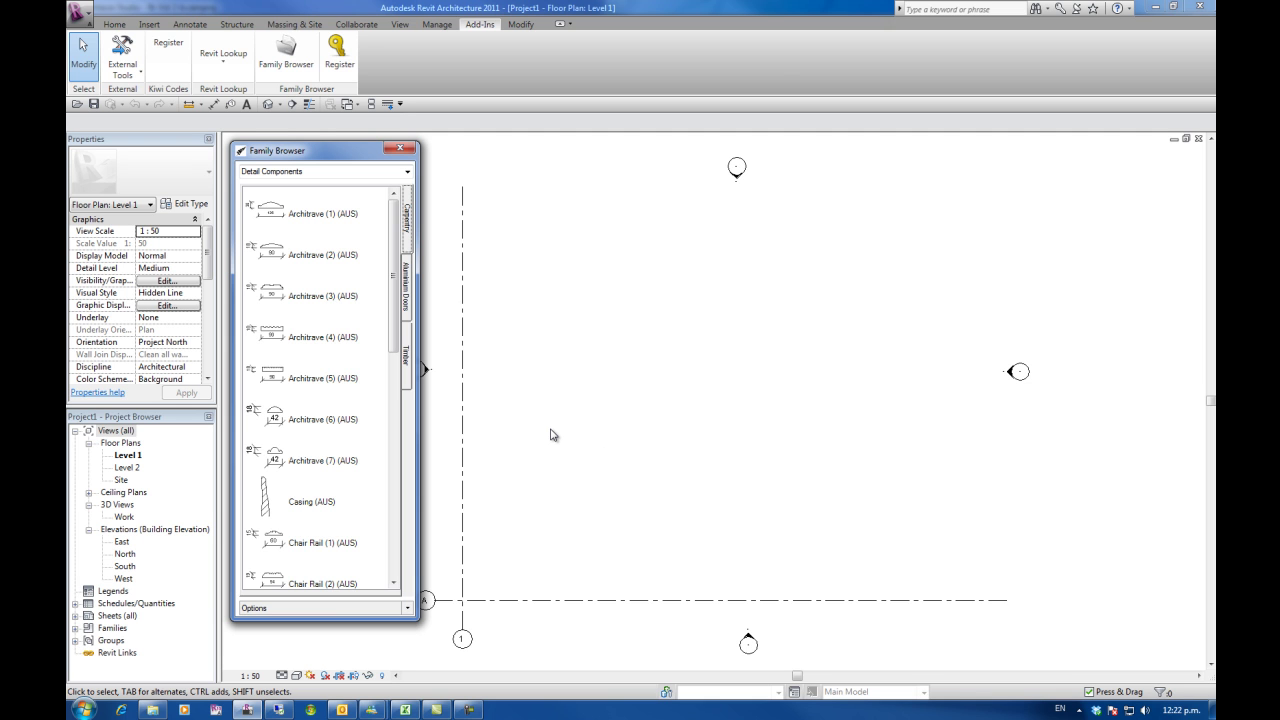
pyautogui.click(406, 171)
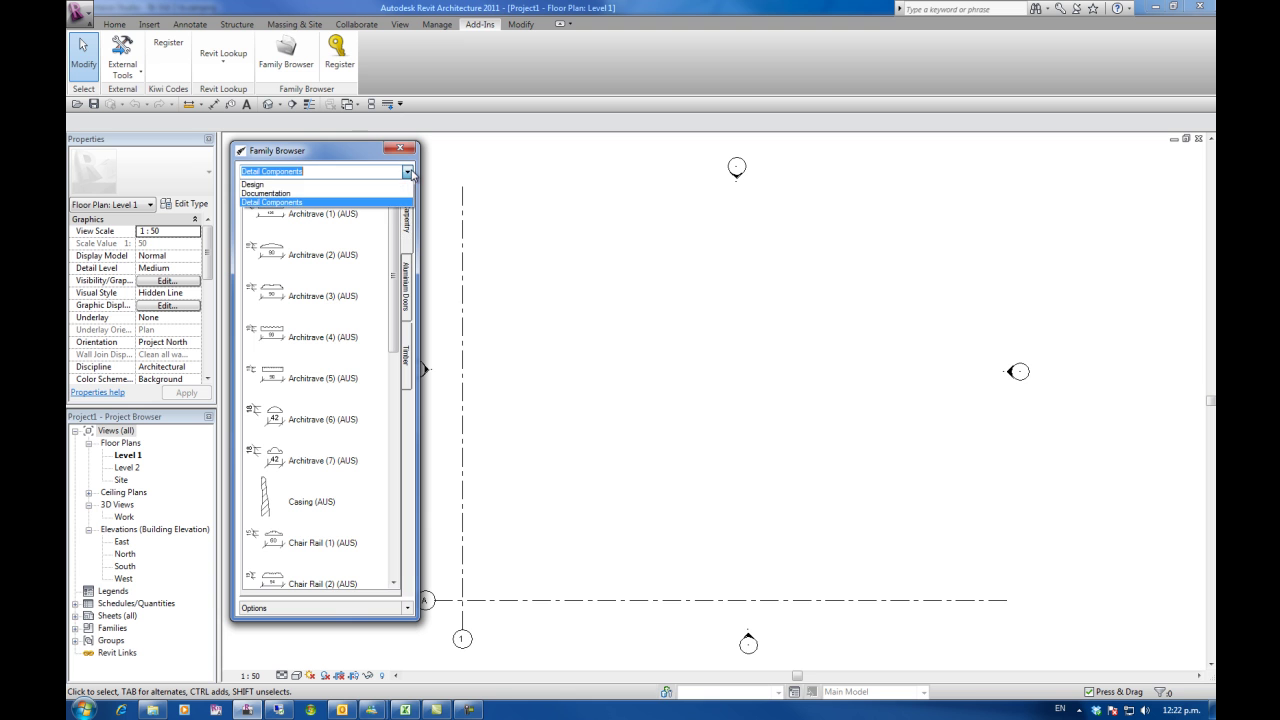
pyautogui.click(288, 202)
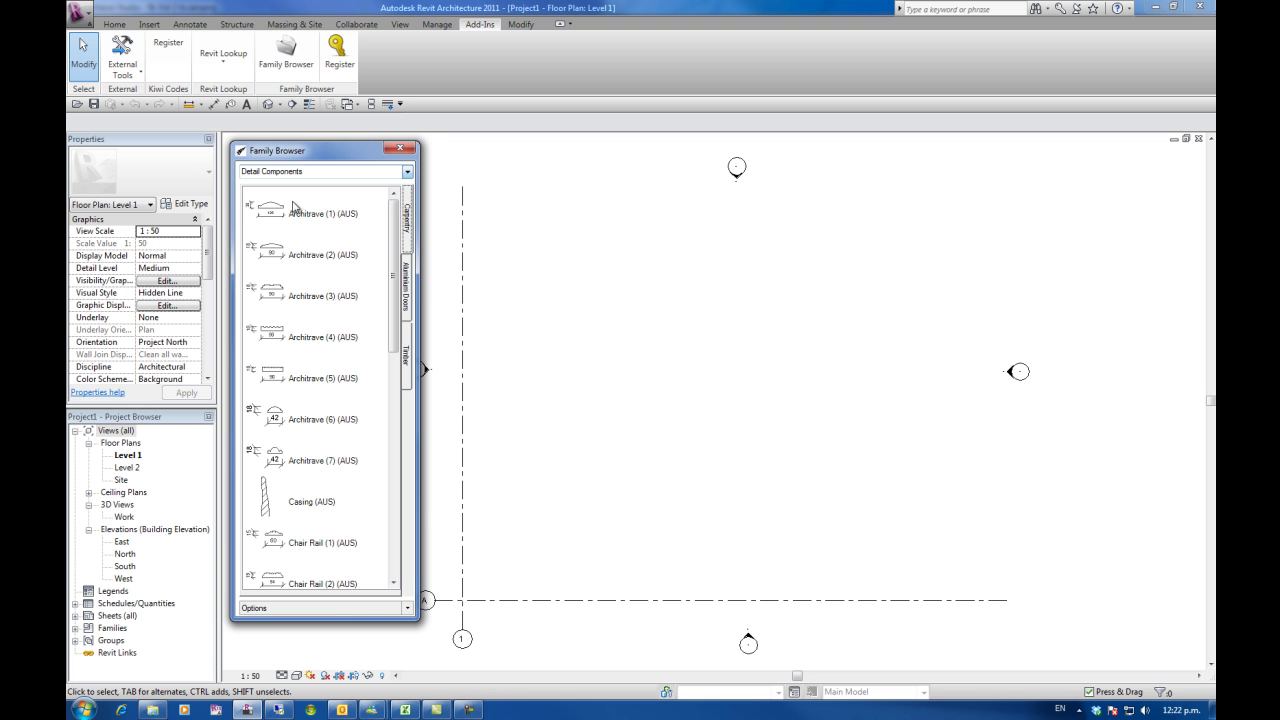
# Browse the Aluminium, Timber and Carpentry families, then drag Architrave (4) into the Level 1 plan
pyautogui.click(408, 280)
pyautogui.click(412, 352)
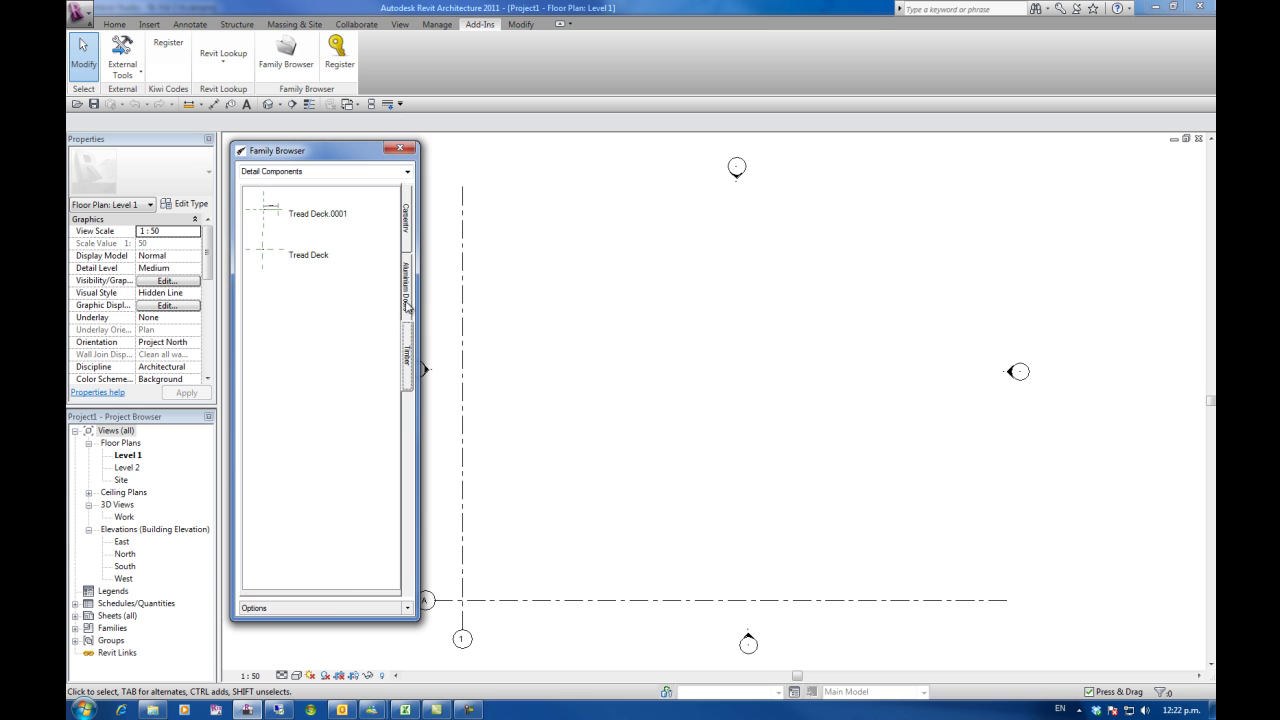
pyautogui.click(410, 307)
pyautogui.click(408, 237)
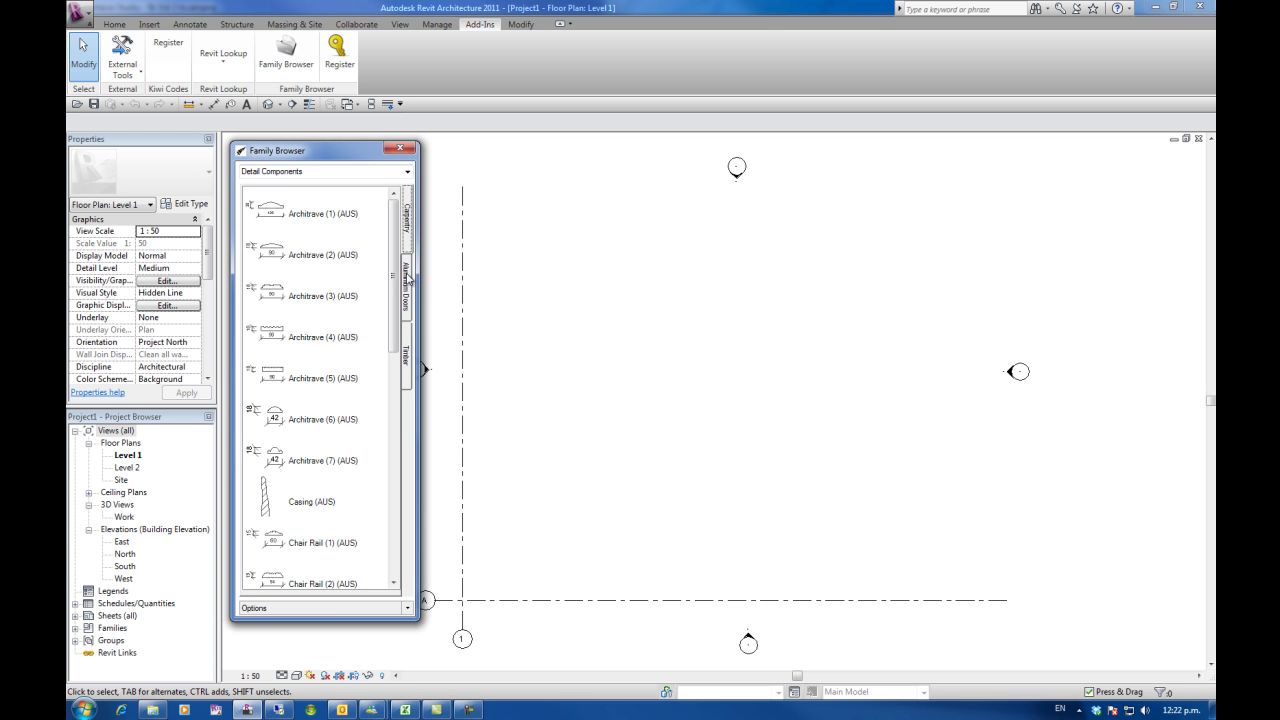
pyautogui.moveTo(300, 337); pyautogui.dragTo(646, 428)
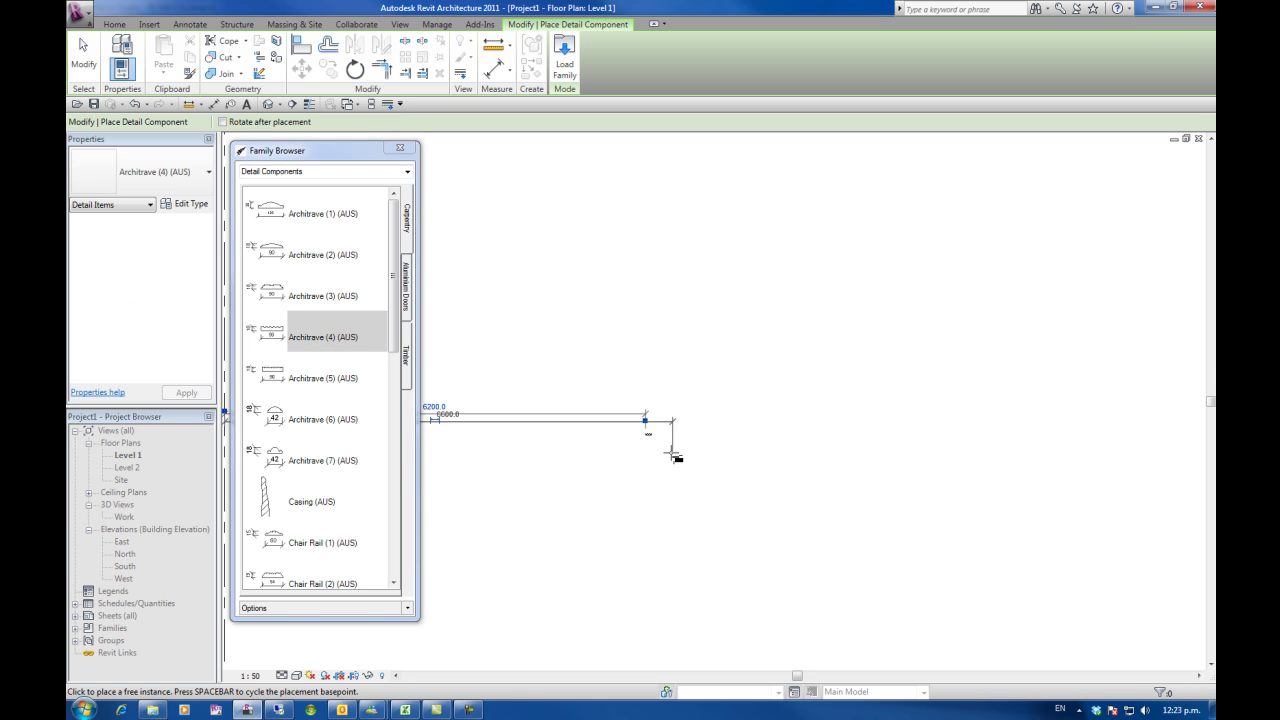
# Finish placing the Architrave (4) (AUS) component and locate it in the Level 1 plan
pyautogui.press('Escape')
pyautogui.scroll(-1, 614, 420)
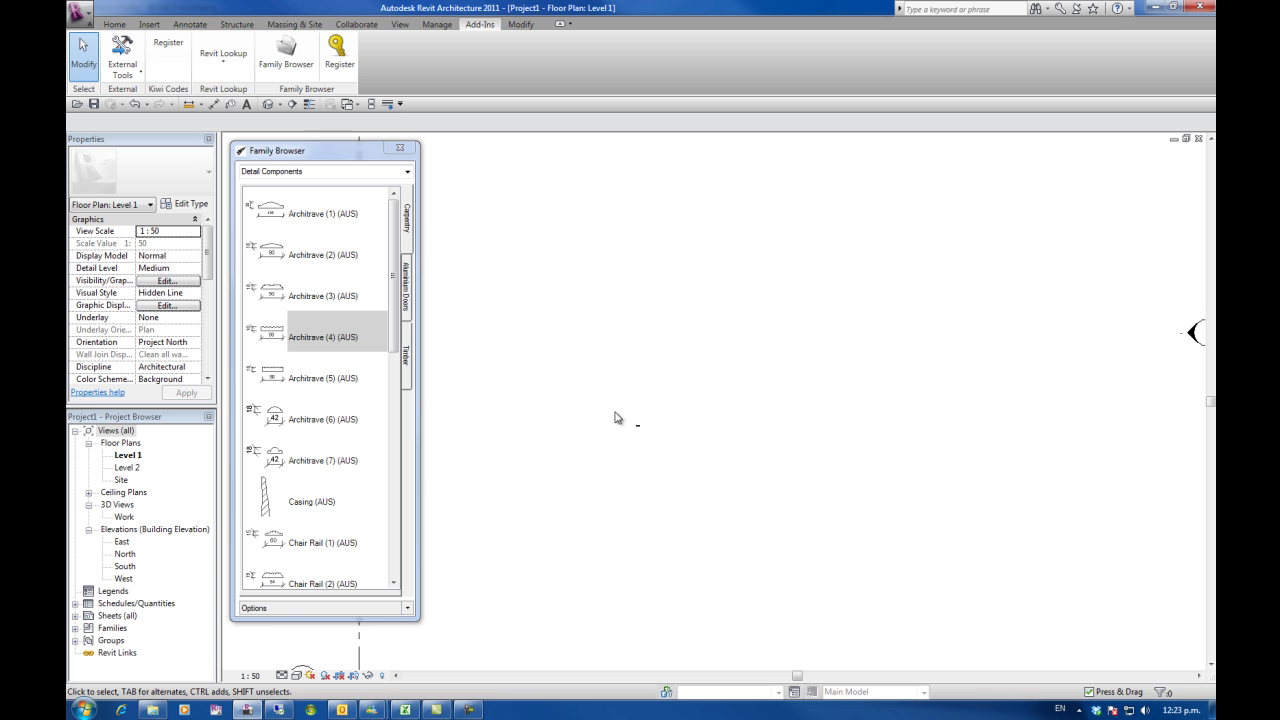
pyautogui.scroll(-2, 574, 446)
pyautogui.moveTo(574, 446); pyautogui.dragTo(630, 437, button='middle')
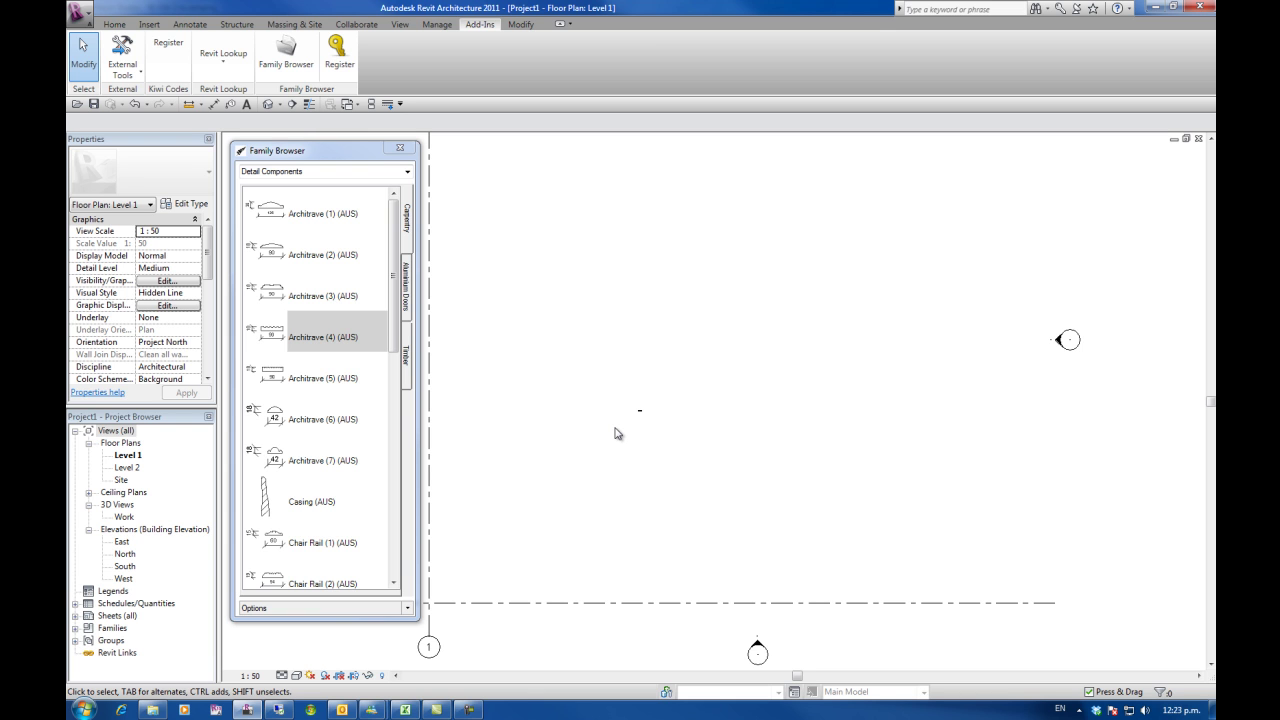
pyautogui.scroll(3, 634, 411)
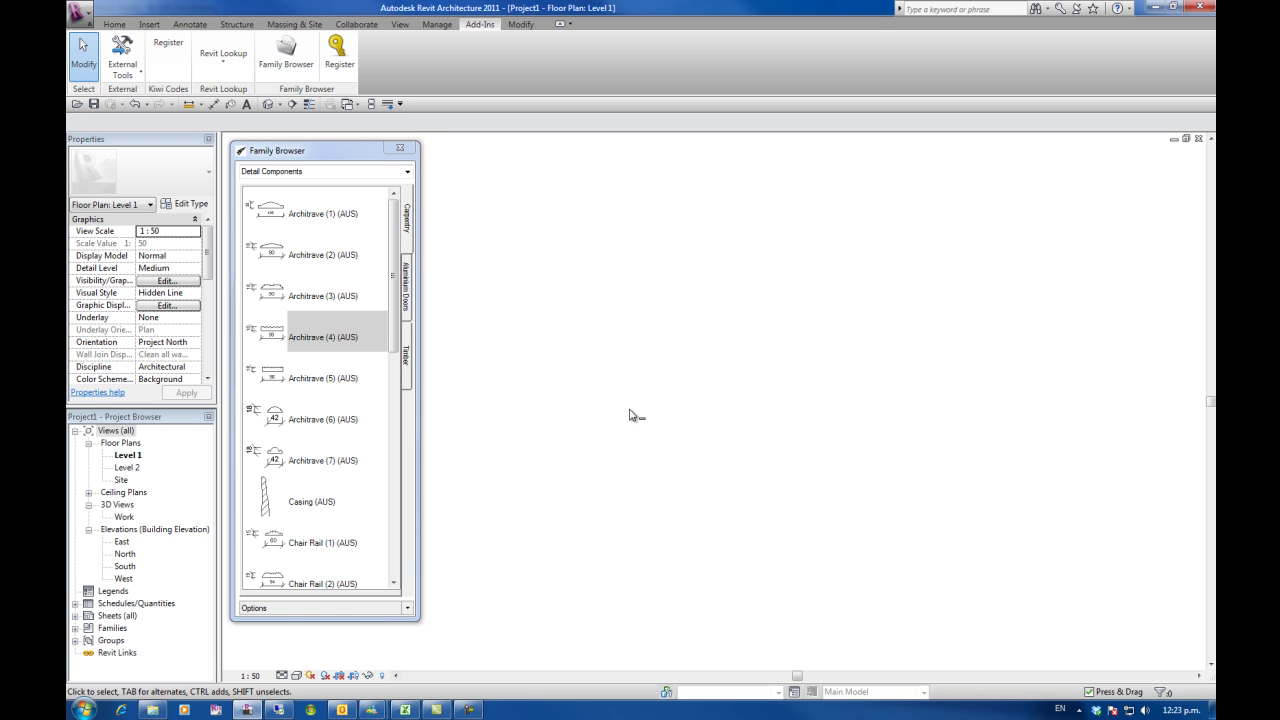
pyautogui.scroll(2, 651, 403)
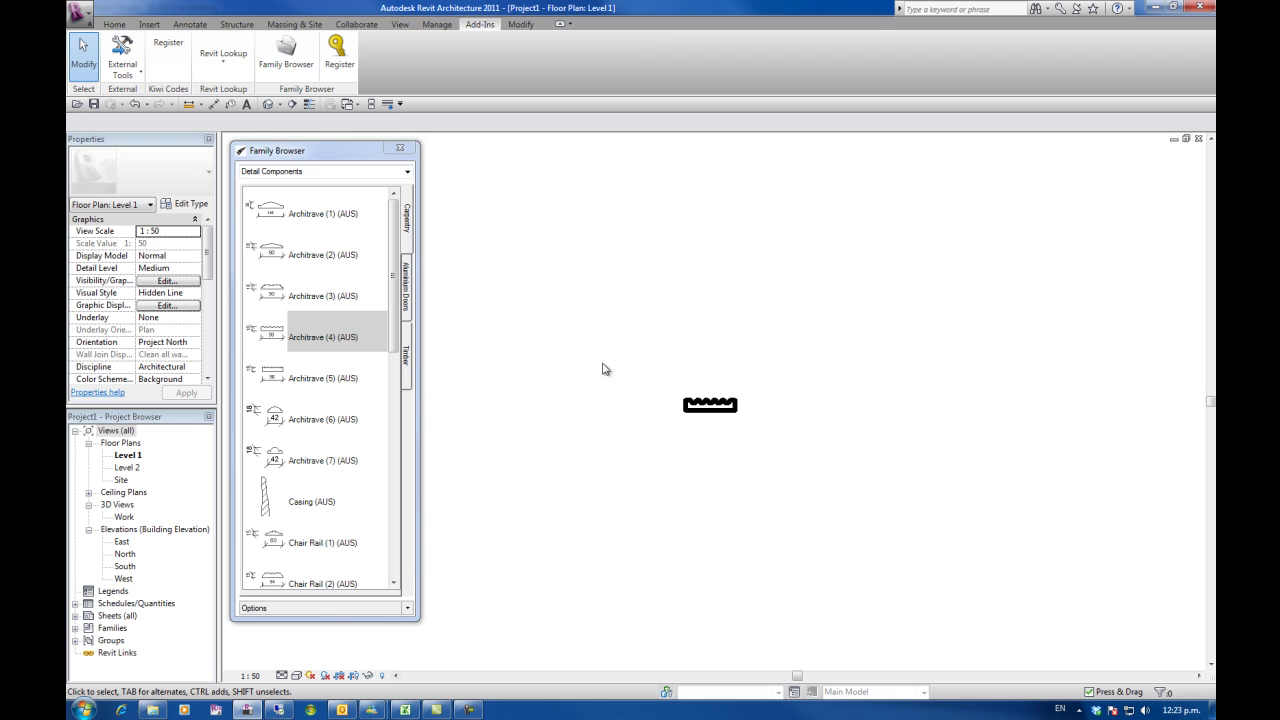